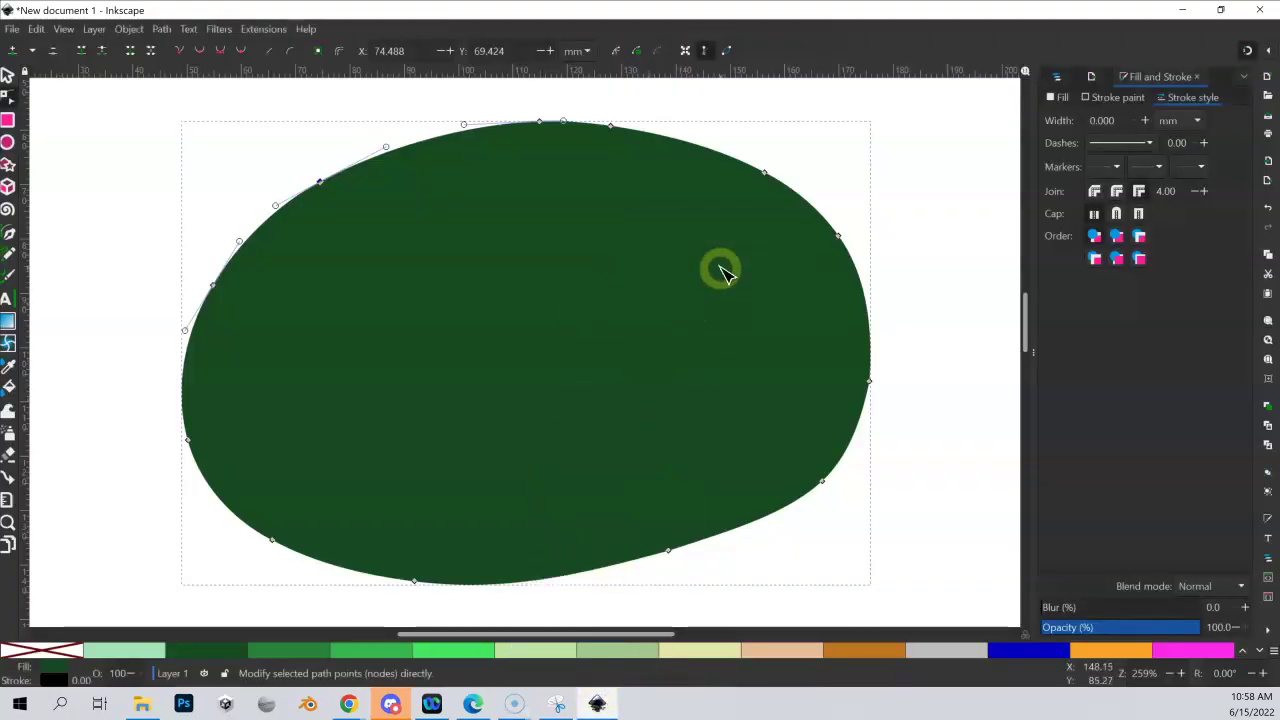
Zoom out to see the whole page with the green blob on Layer 1.
{"action": "key", "text": "minus"}
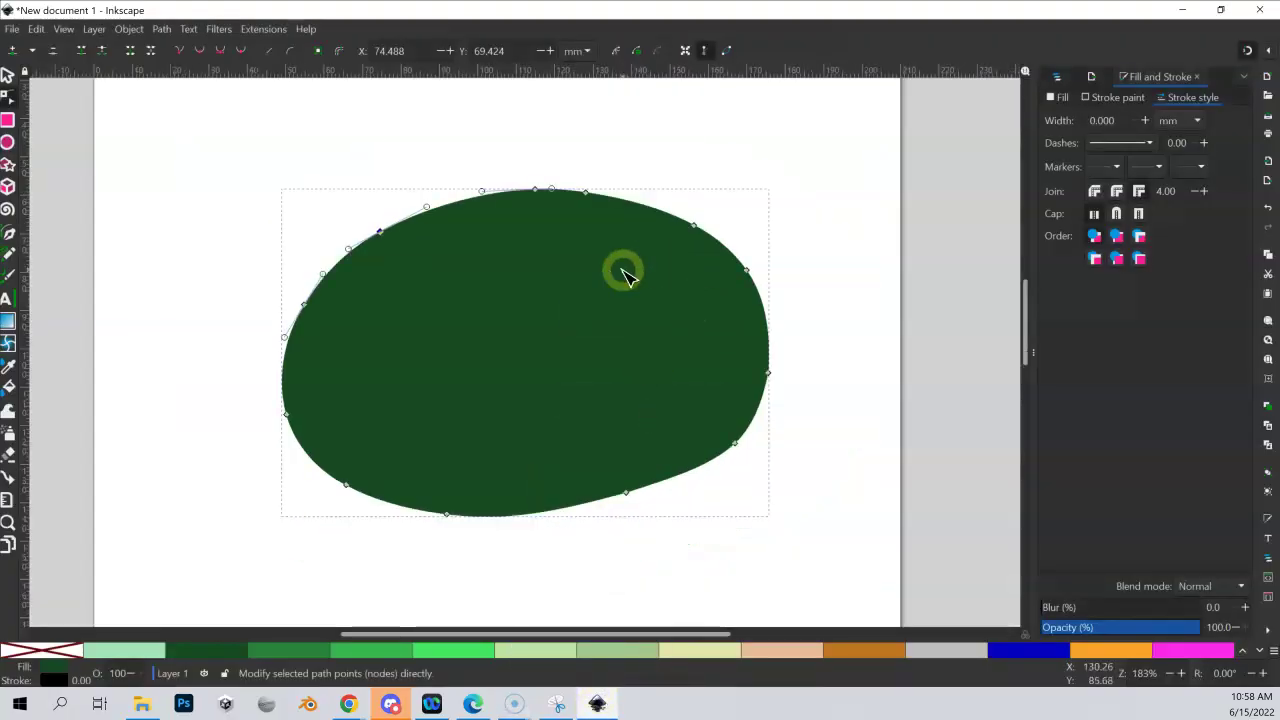
{"action": "scroll", "coordinate": [620, 263], "scroll_direction": "down", "scroll_amount": 1}
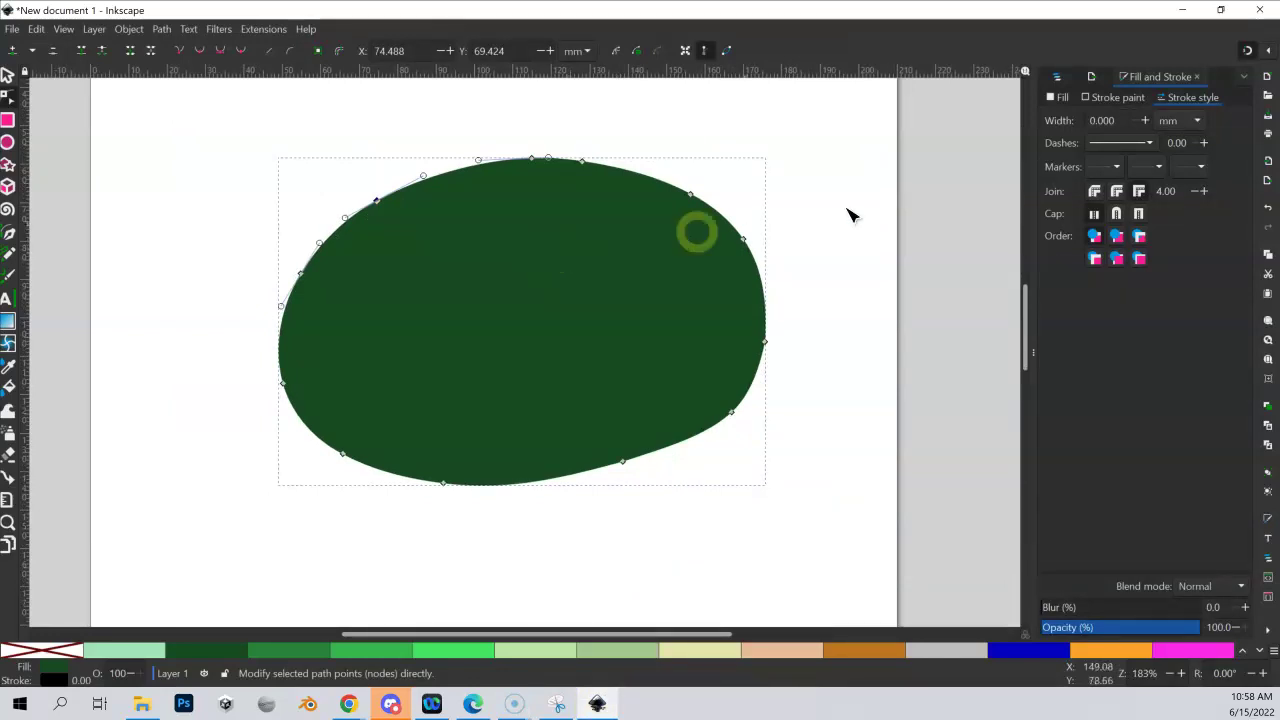
{"action": "left_click", "coordinate": [1057, 77]}
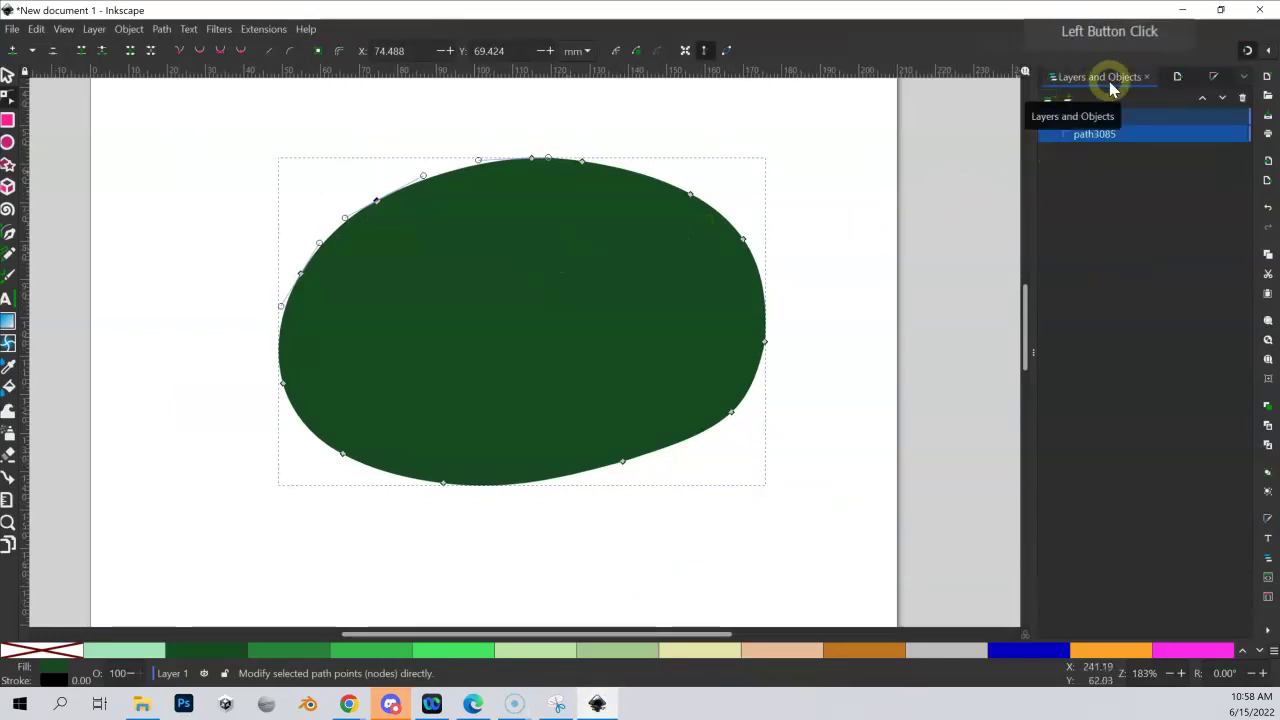
{"action": "left_click", "coordinate": [1047, 98]}
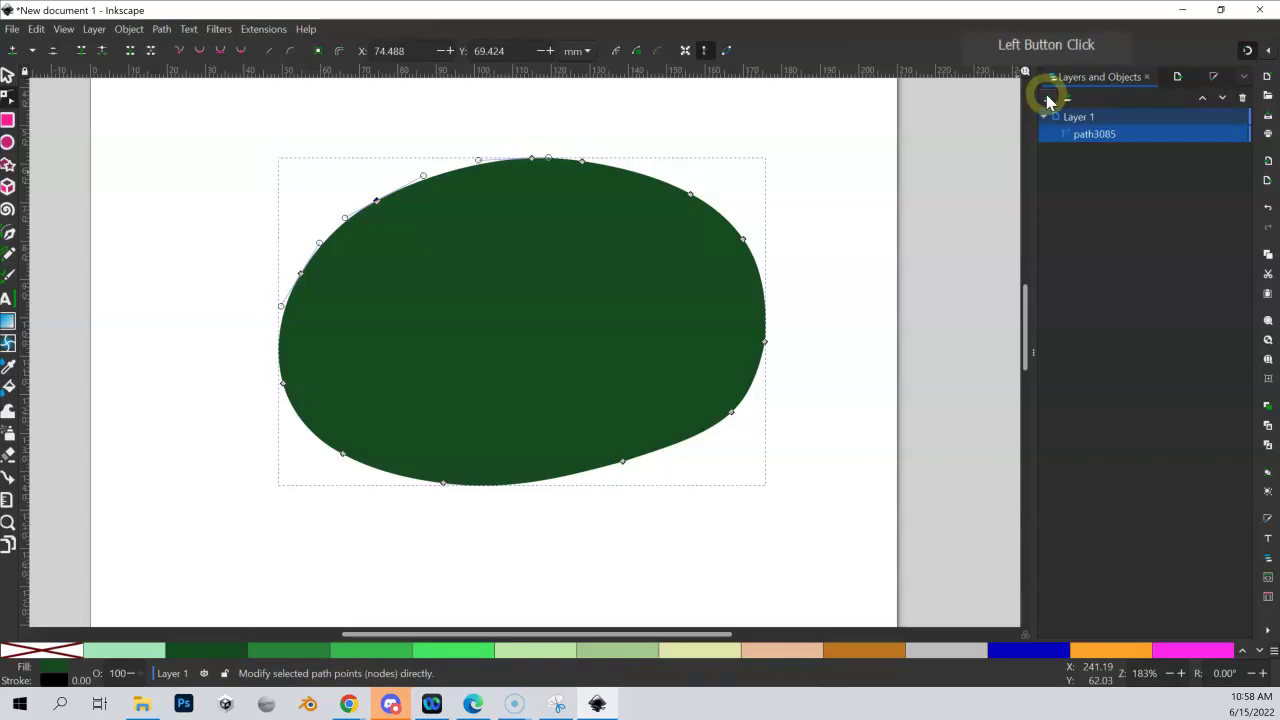
{"action": "left_click", "coordinate": [1078, 128]}
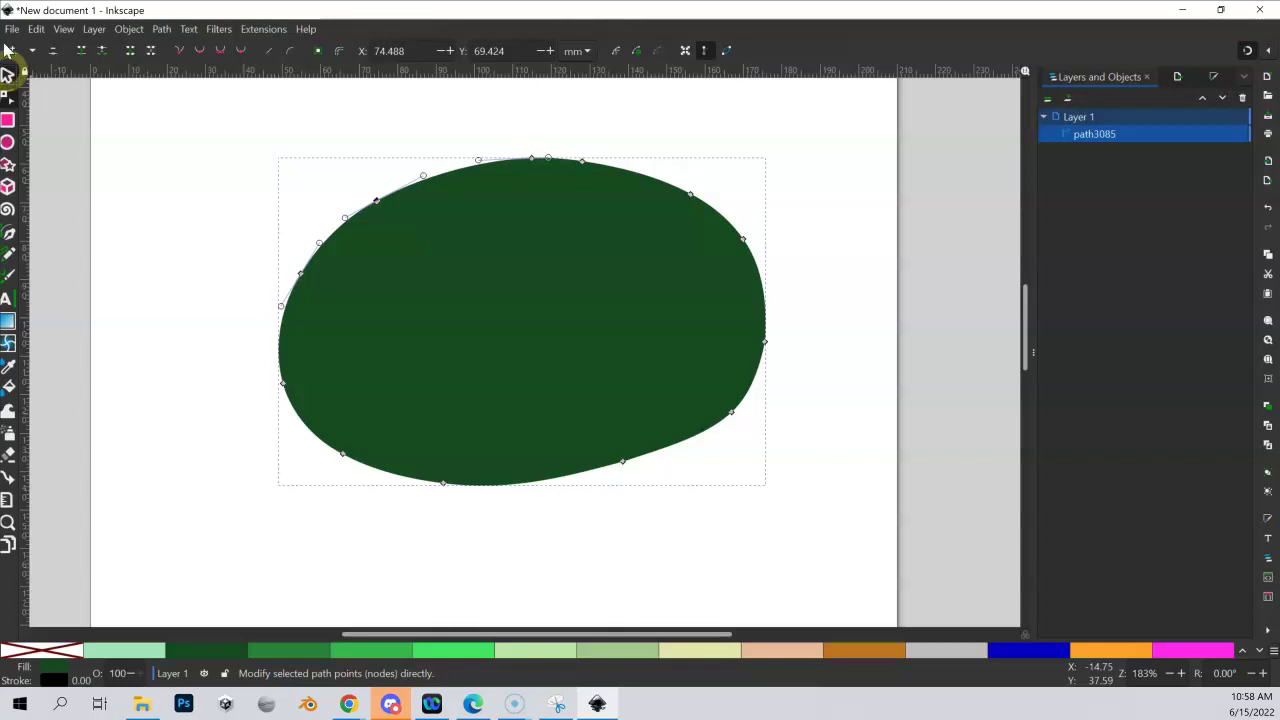
Nudge the green blob slightly up and right, then duplicate it.
{"action": "left_click", "coordinate": [7, 74]}
{"action": "left_click", "coordinate": [405, 208]}
{"action": "left_click_drag", "start_coordinate": [538, 268], "coordinate": [567, 256]}
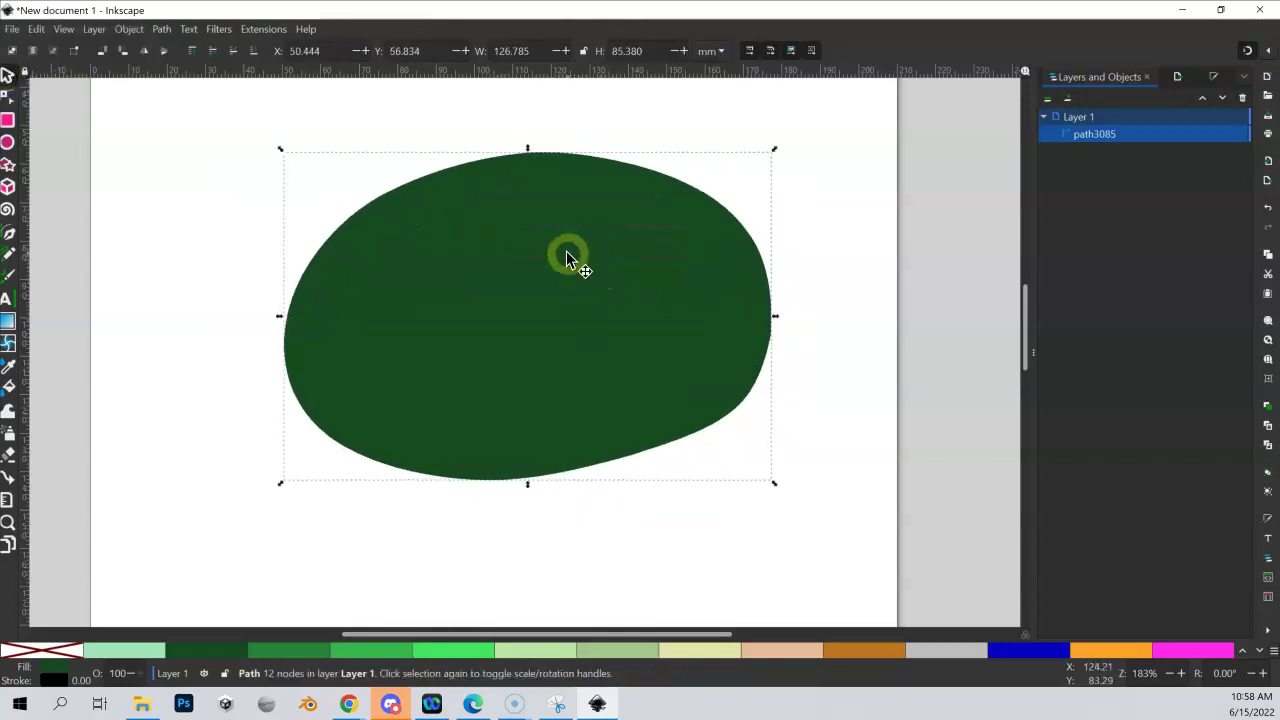
{"action": "key", "text": "ctrl"}
{"action": "key", "text": "ctrl+d"}
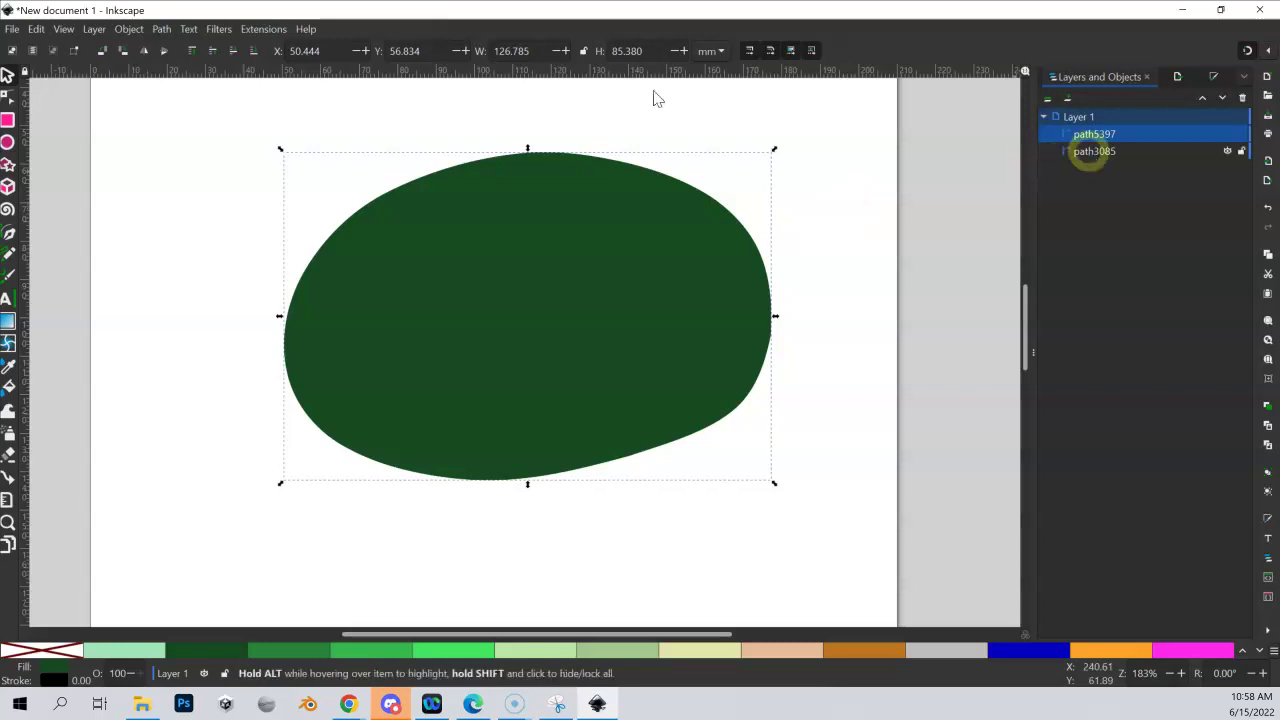
Switch between the duplicate and the original blob in the objects list.
{"action": "left_click", "coordinate": [1090, 151]}
{"action": "left_click", "coordinate": [1090, 134]}
{"action": "left_click", "coordinate": [1090, 151]}
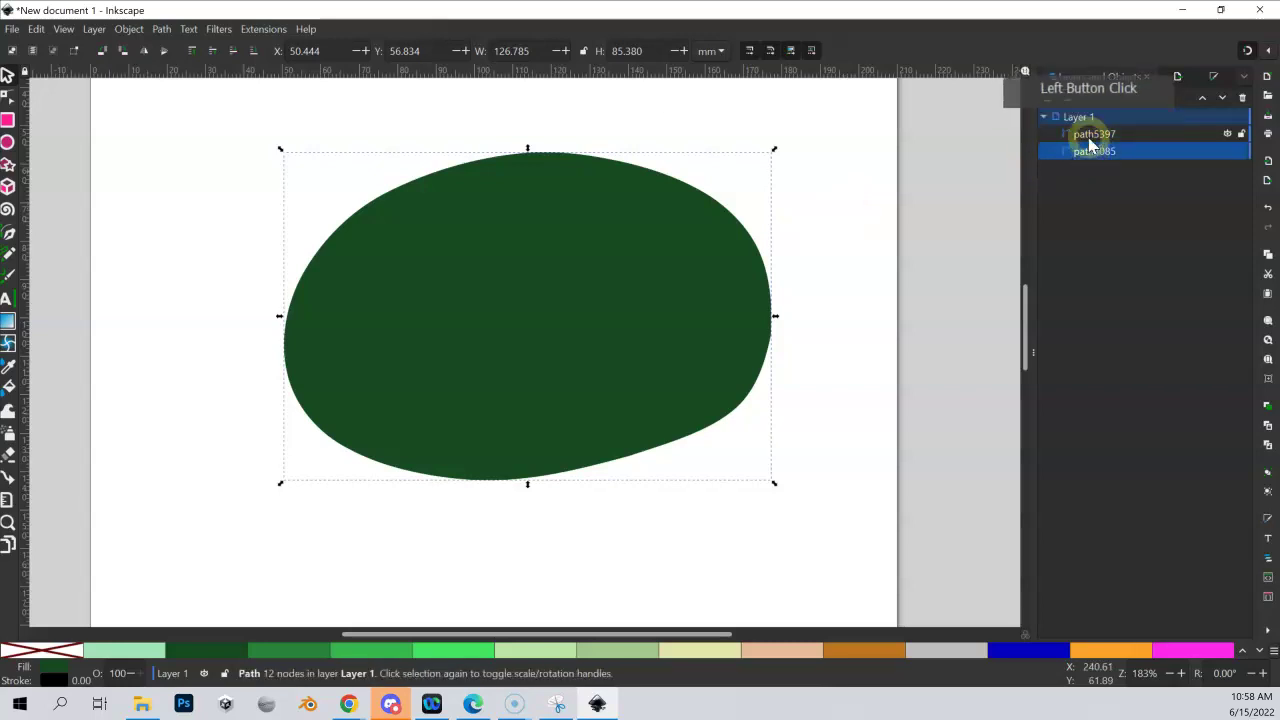
{"action": "left_click", "coordinate": [1085, 134]}
{"action": "left_click", "coordinate": [1090, 151]}
{"action": "left_click", "coordinate": [1090, 136]}
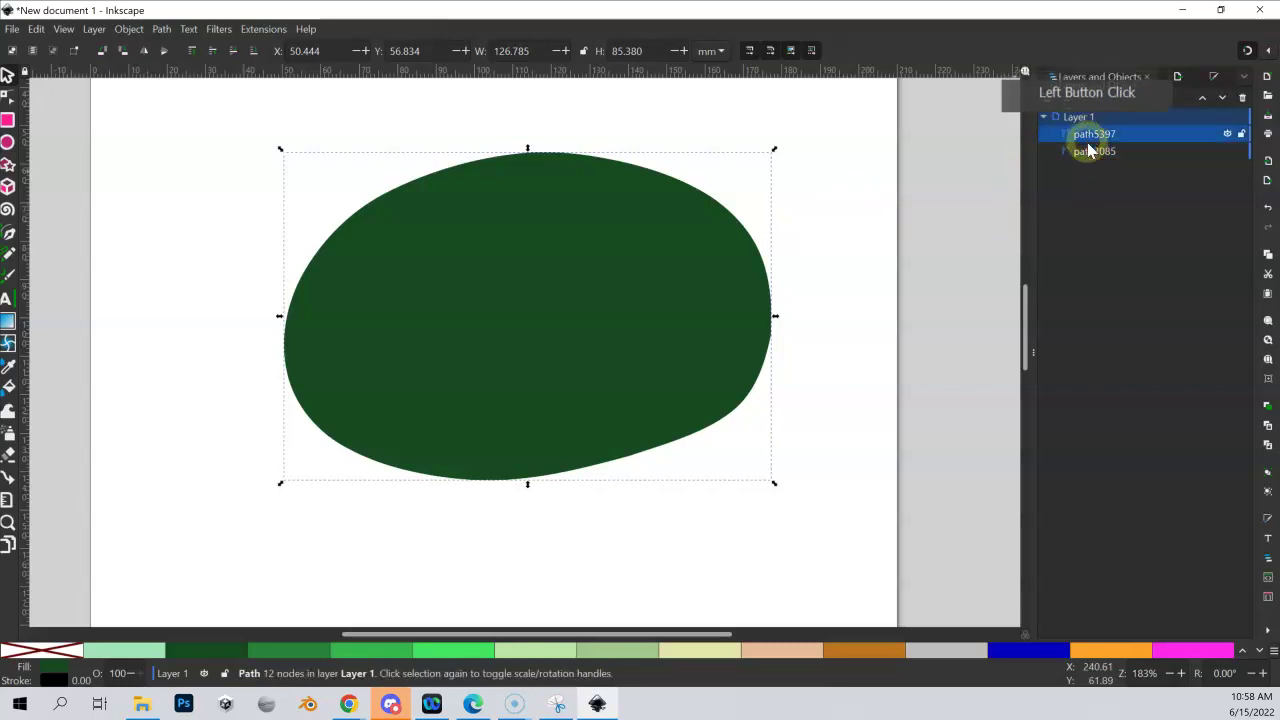
{"action": "left_click", "coordinate": [1088, 151]}
{"action": "left_click", "coordinate": [1087, 134]}
{"action": "left_click", "coordinate": [1088, 152]}
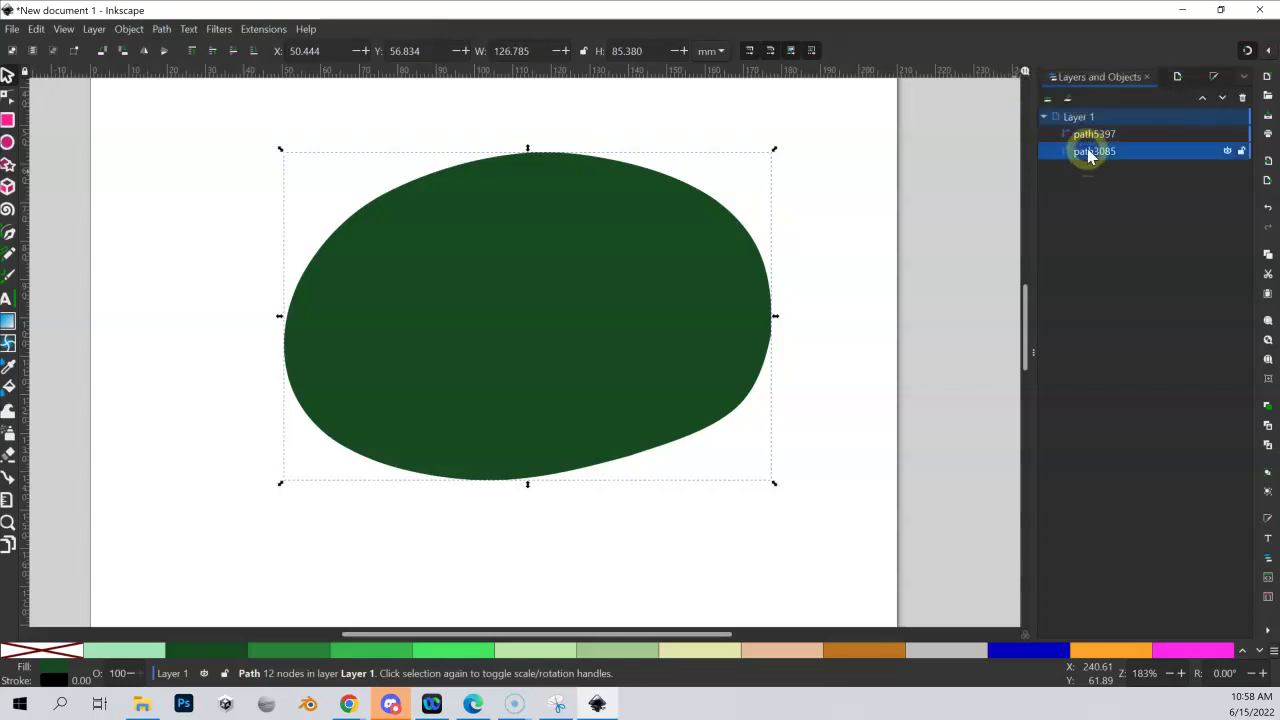
{"action": "left_click", "coordinate": [1087, 134]}
{"action": "left_click", "coordinate": [1089, 152]}
Drag the duplicate away and delete it, then reselect the original green blob.
{"action": "left_click_drag", "start_coordinate": [575, 265], "coordinate": [570, 342]}
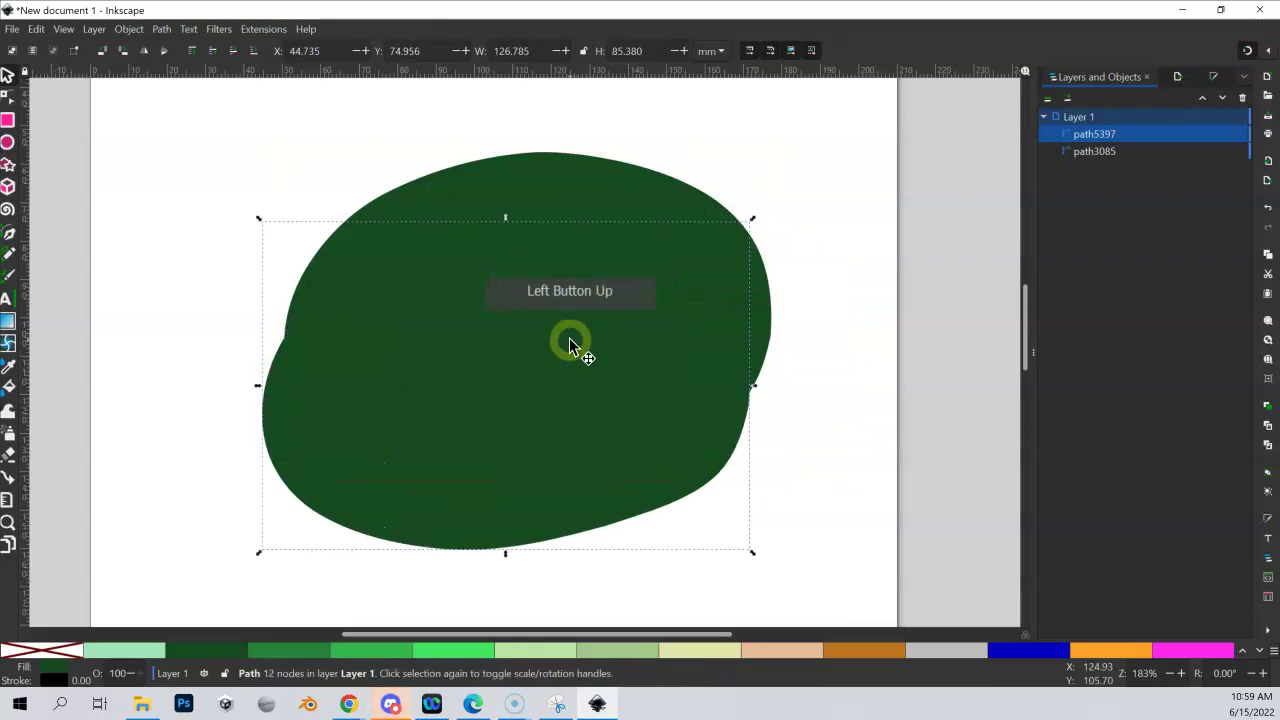
{"action": "key", "text": "Delete"}
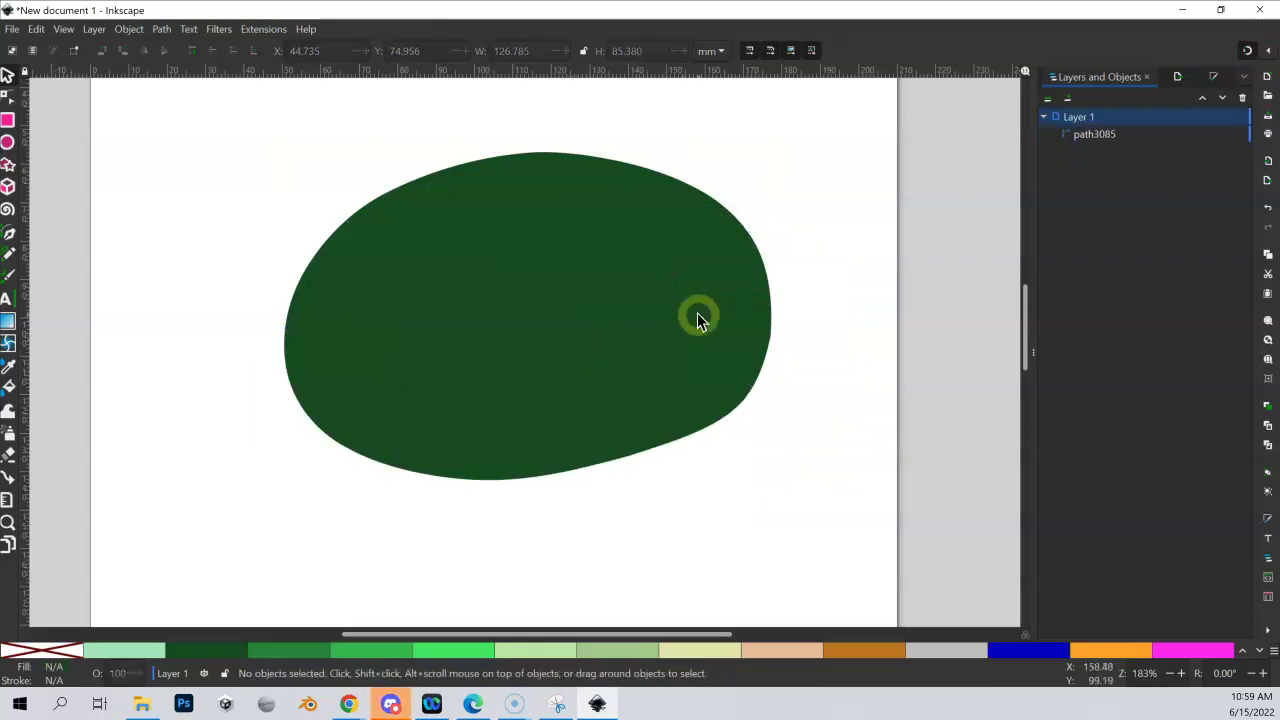
{"action": "left_click", "coordinate": [1094, 136]}
{"action": "left_click", "coordinate": [698, 224]}
Duplicate the green blob again and inset the copy twice.
{"action": "key", "text": "ctrl+d"}
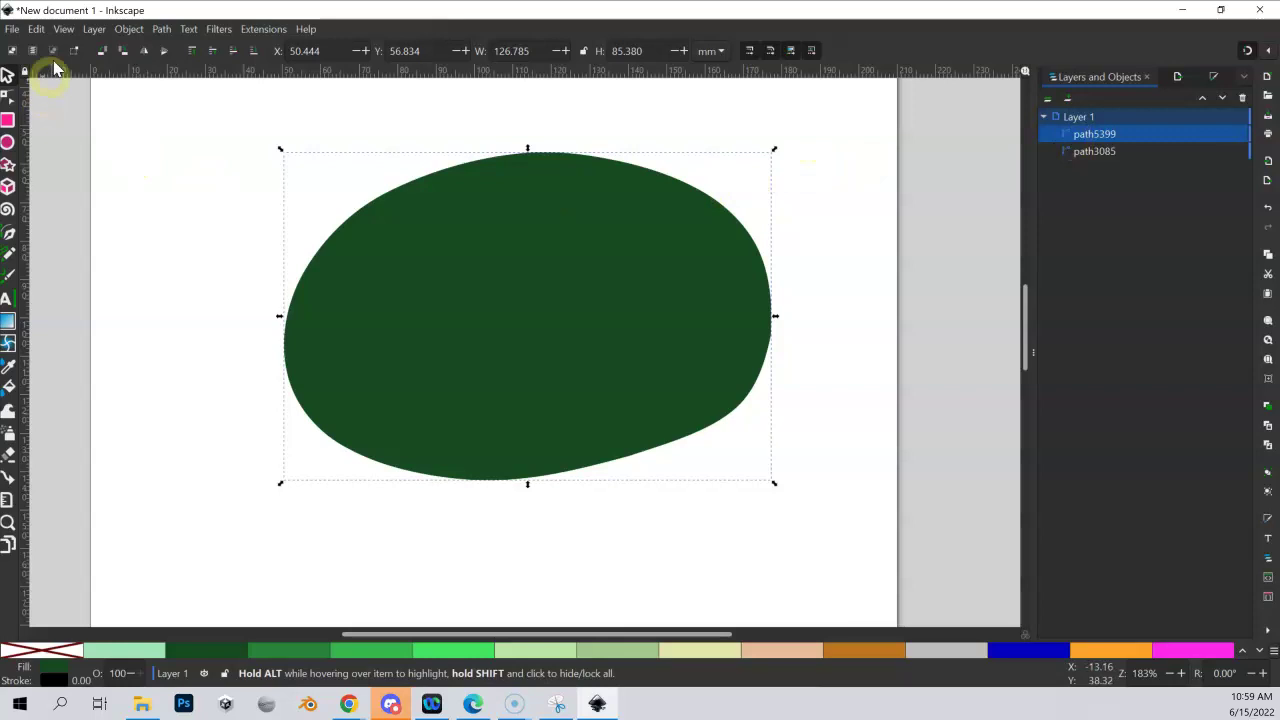
{"action": "left_click", "coordinate": [163, 32]}
{"action": "left_click", "coordinate": [182, 271]}
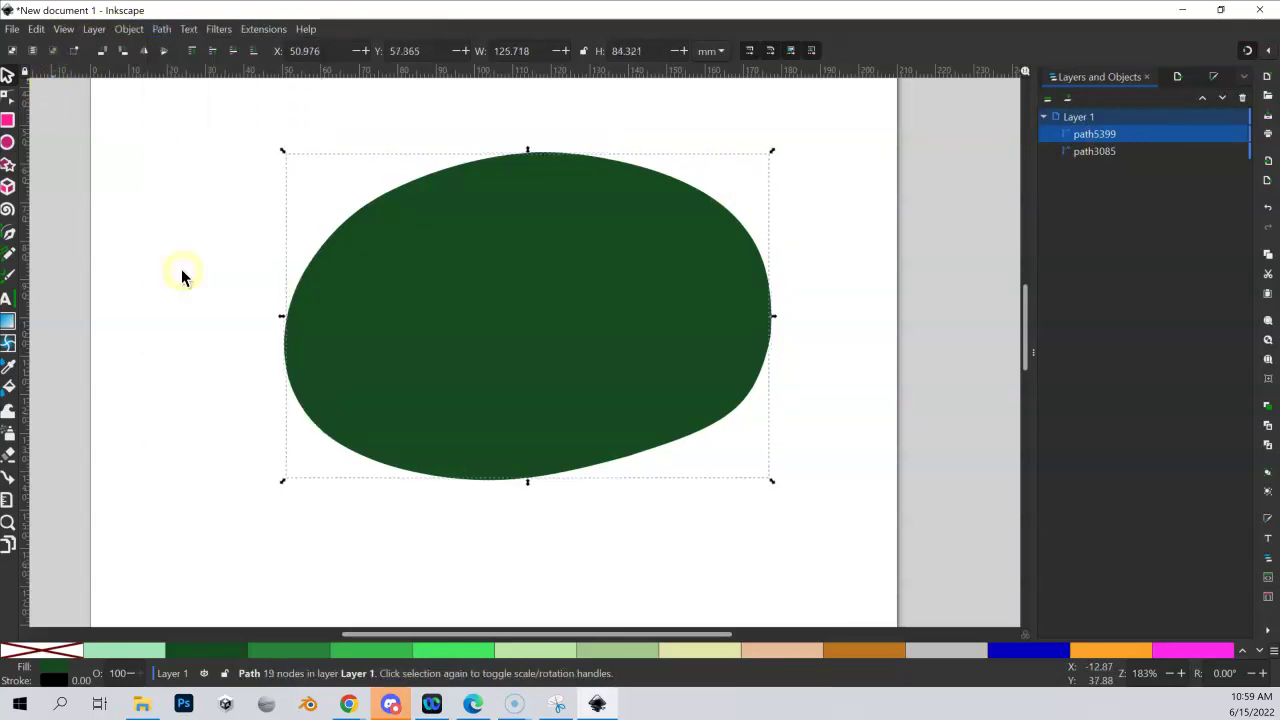
{"action": "left_click", "coordinate": [161, 29]}
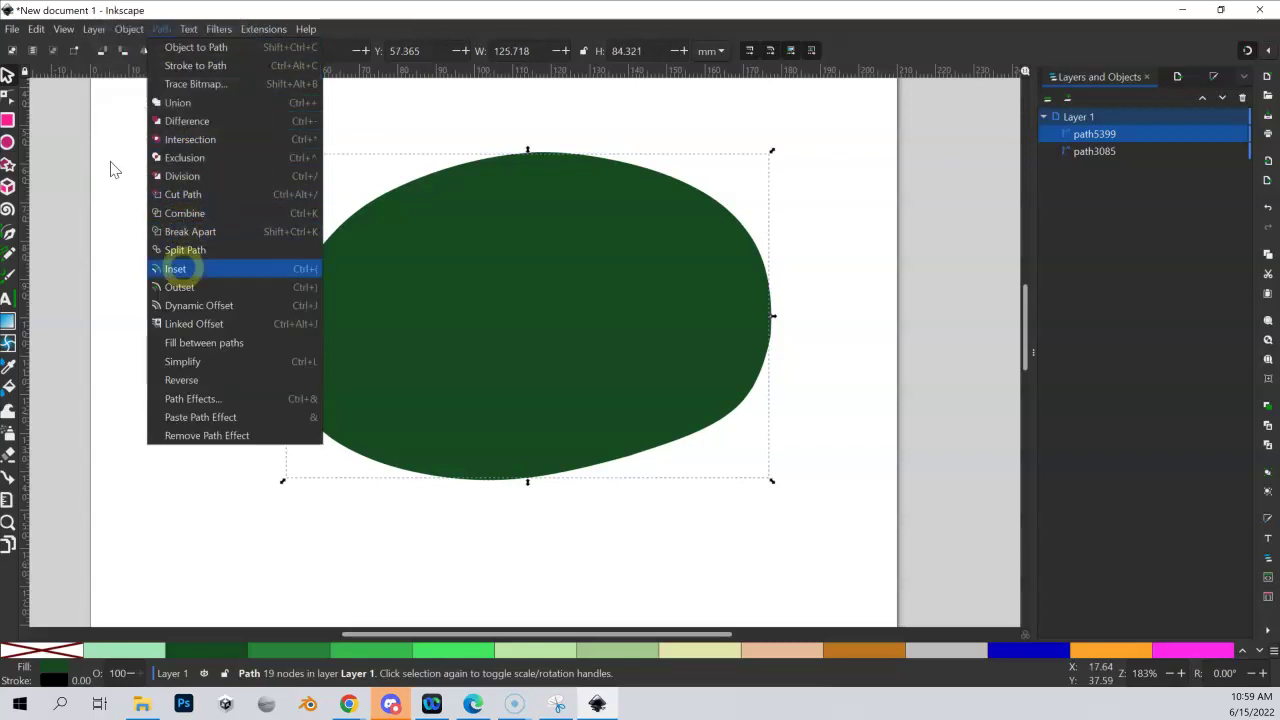
{"action": "left_click", "coordinate": [180, 270]}
Fill the inset copy light green #A4C88F and zoom in on the blobs.
{"action": "left_click", "coordinate": [614, 651]}
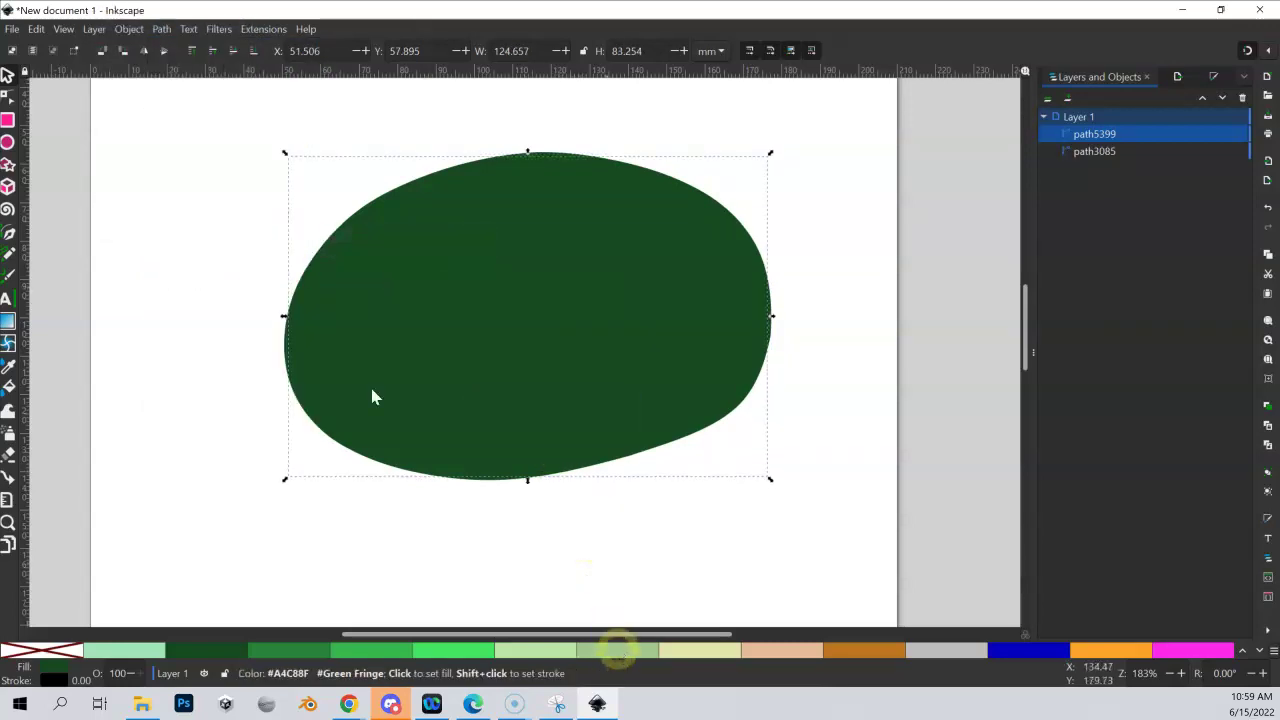
{"action": "left_click", "coordinate": [510, 313]}
{"action": "key", "text": "shift+equal"}
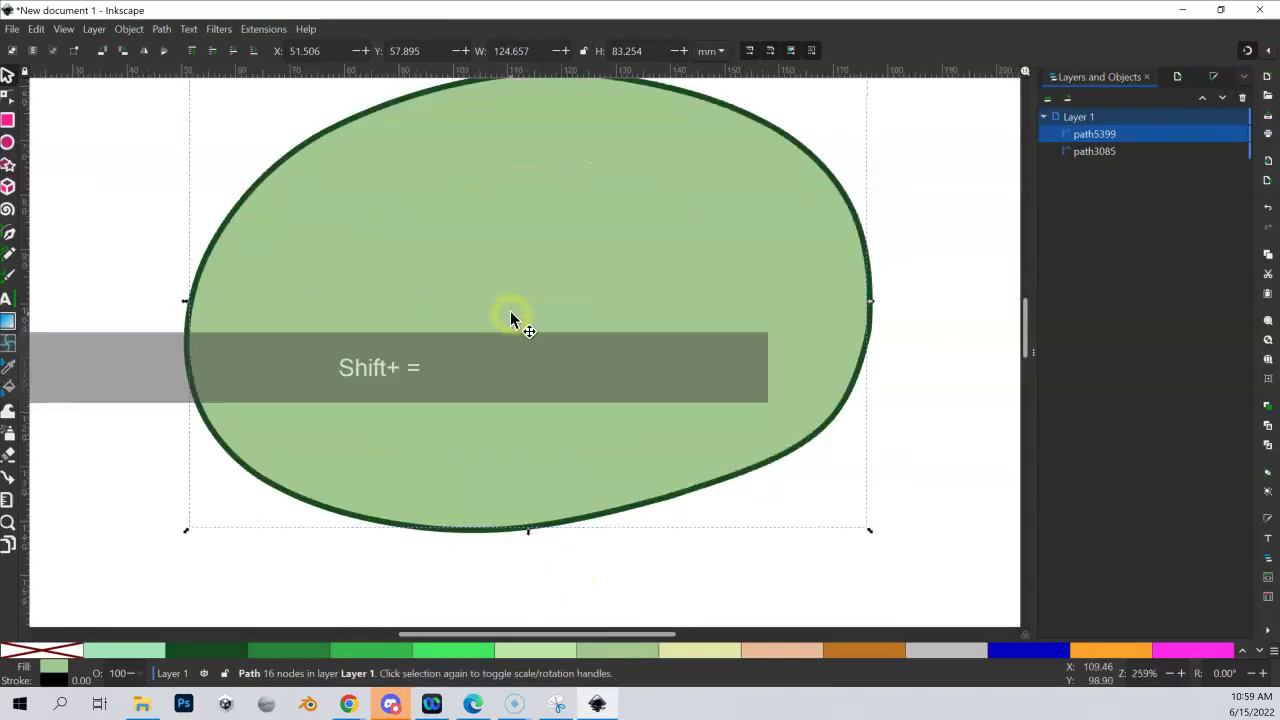
{"action": "left_click_drag", "start_coordinate": [510, 318], "coordinate": [494, 346]}
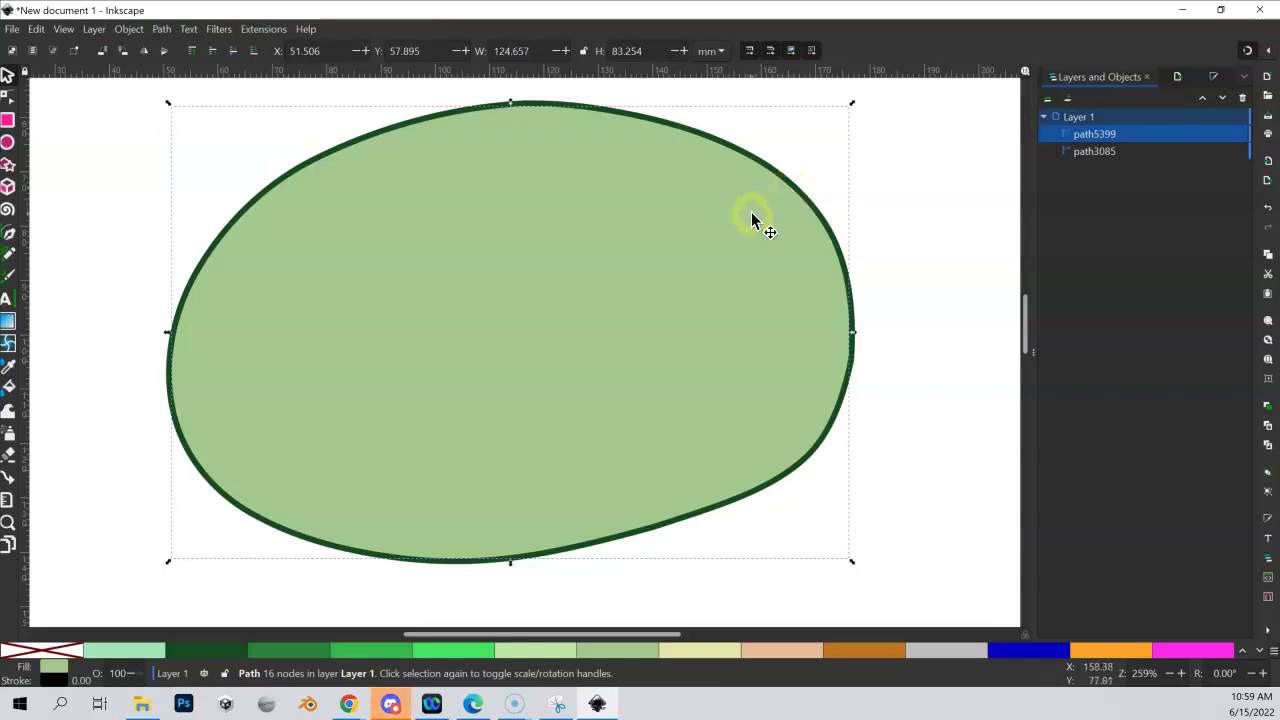
Shift the light green blob to the right over the dark green one.
{"action": "left_click", "coordinate": [1089, 138]}
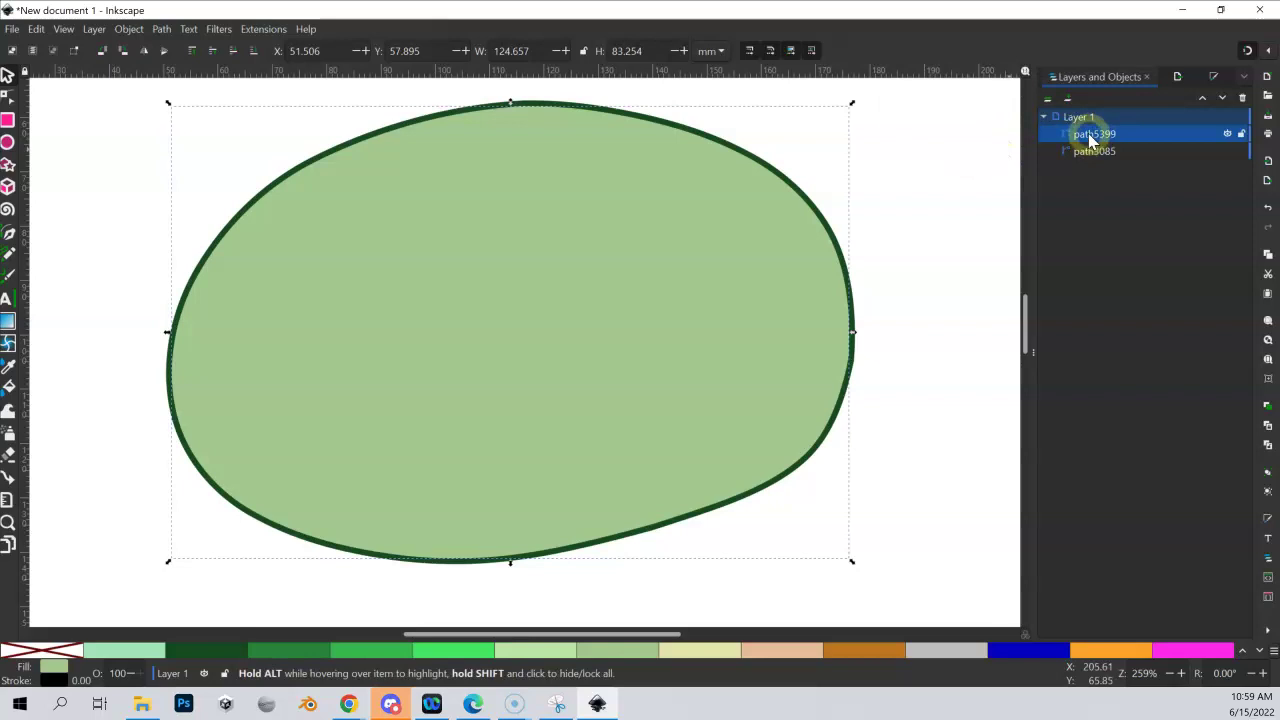
{"action": "left_click_drag", "start_coordinate": [578, 290], "coordinate": [477, 331]}
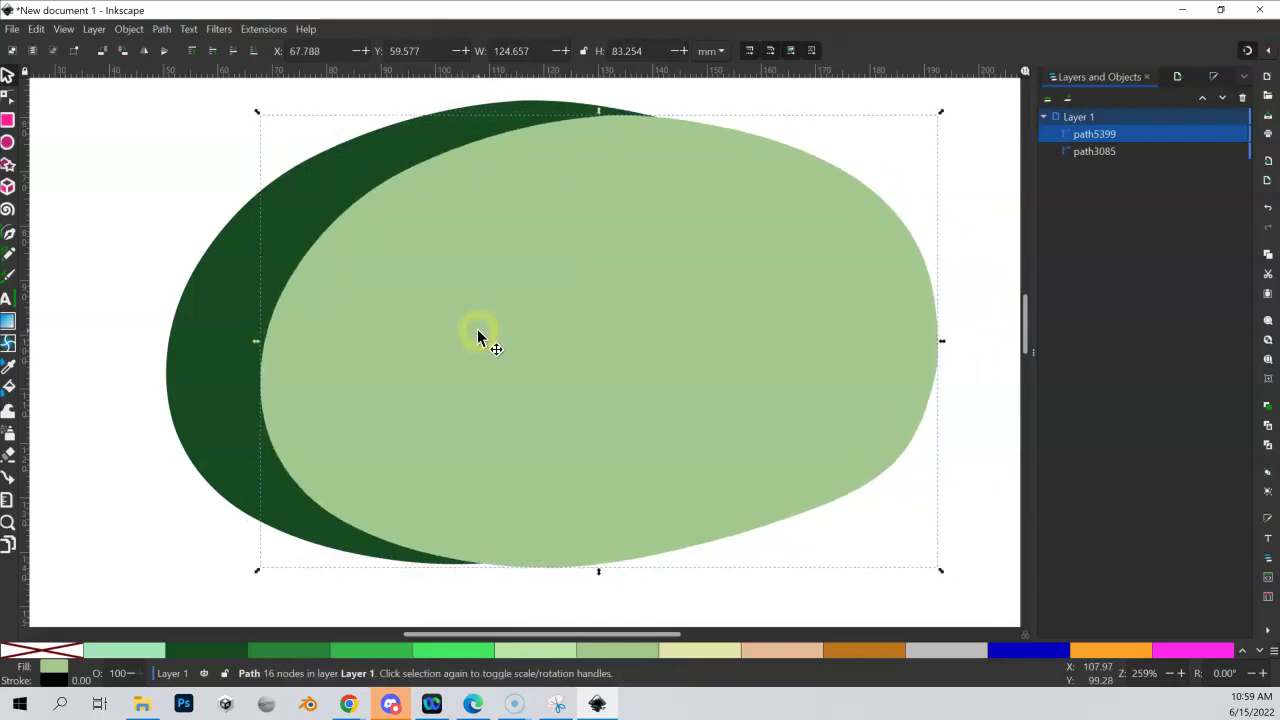
{"action": "key", "text": "Page_Down"}
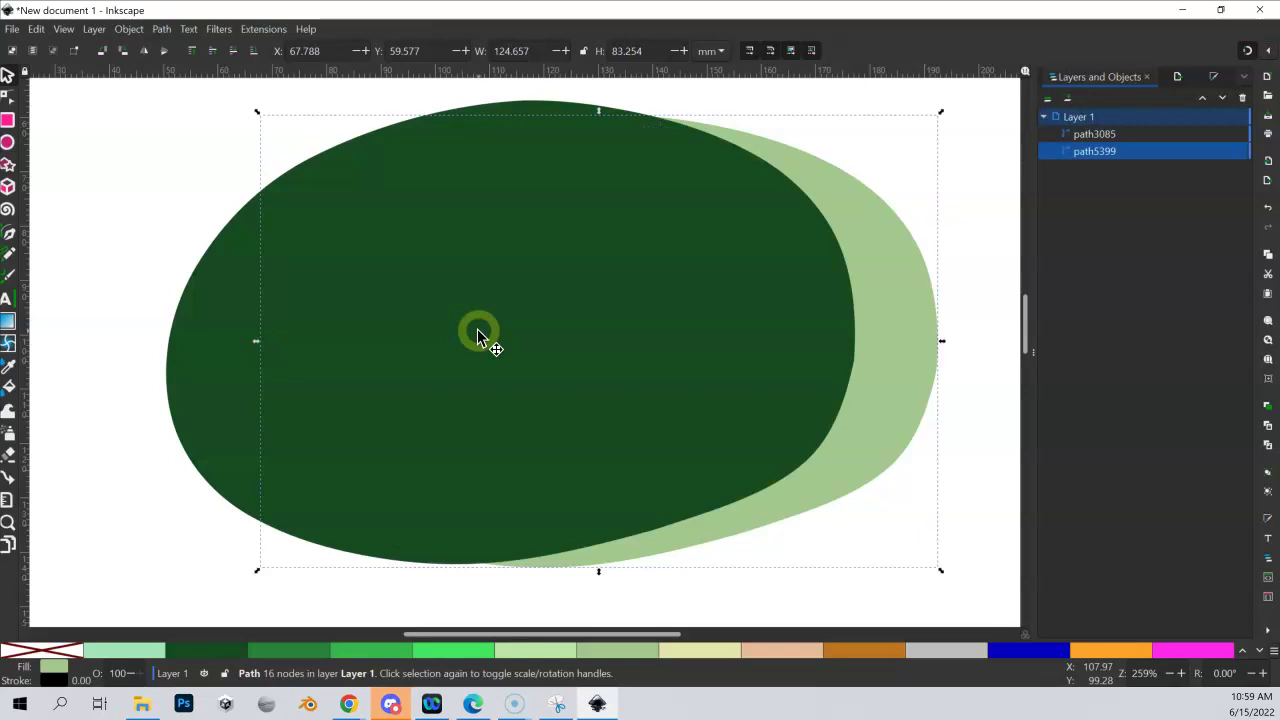
Lower the dark green blob beneath the light green blob, then reselect the light one.
{"action": "left_click", "coordinate": [728, 200]}
{"action": "left_click", "coordinate": [1105, 152]}
{"action": "left_click", "coordinate": [1105, 135]}
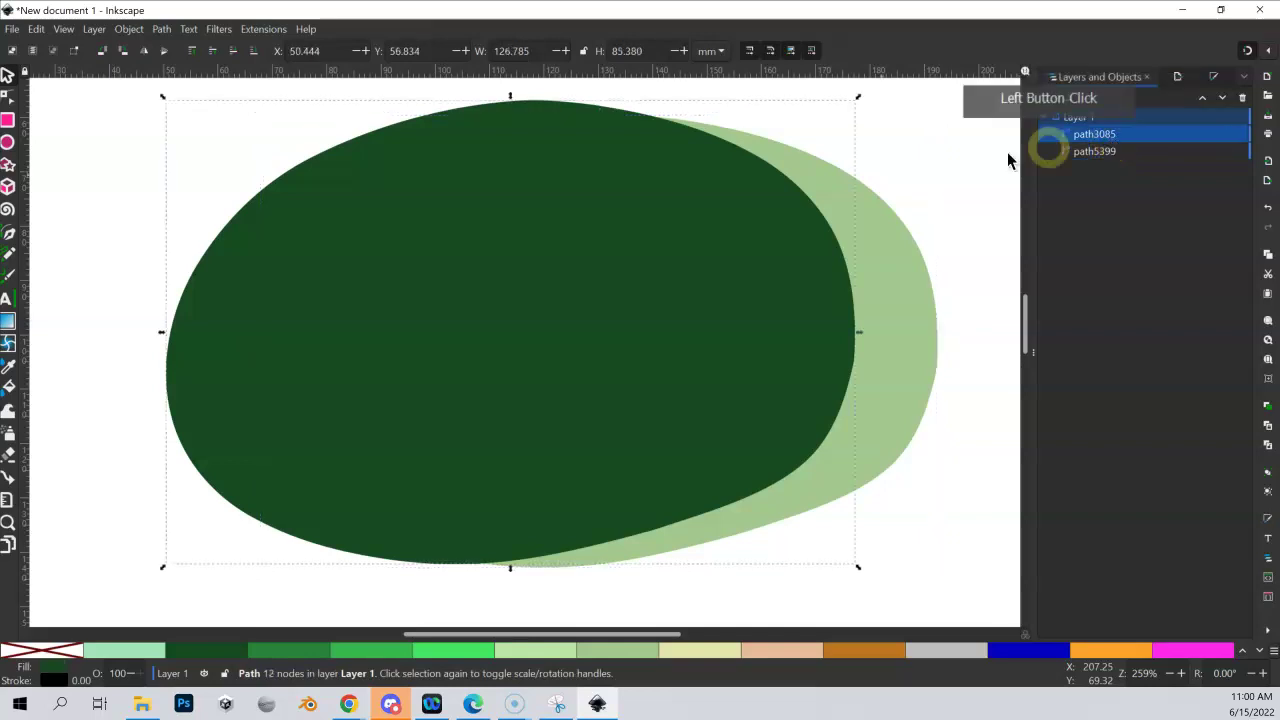
{"action": "left_click", "coordinate": [549, 247]}
{"action": "key", "text": "Page_Down"}
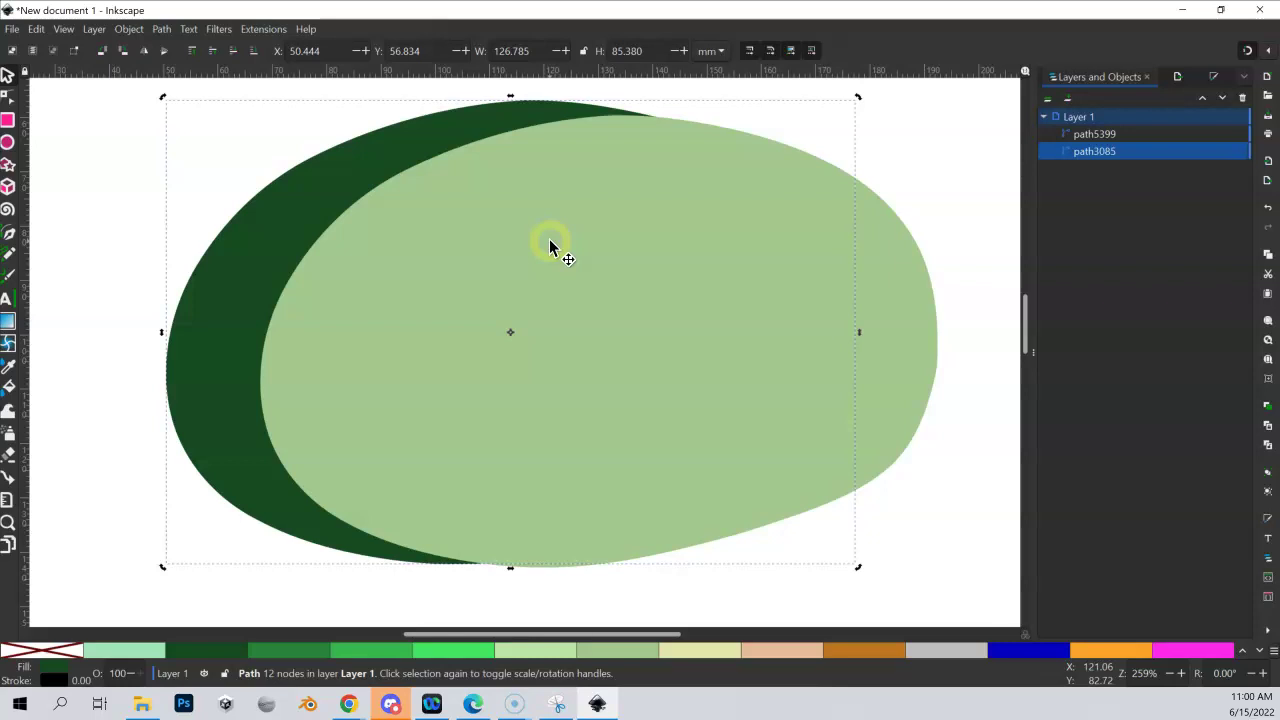
{"action": "left_click", "coordinate": [902, 258]}
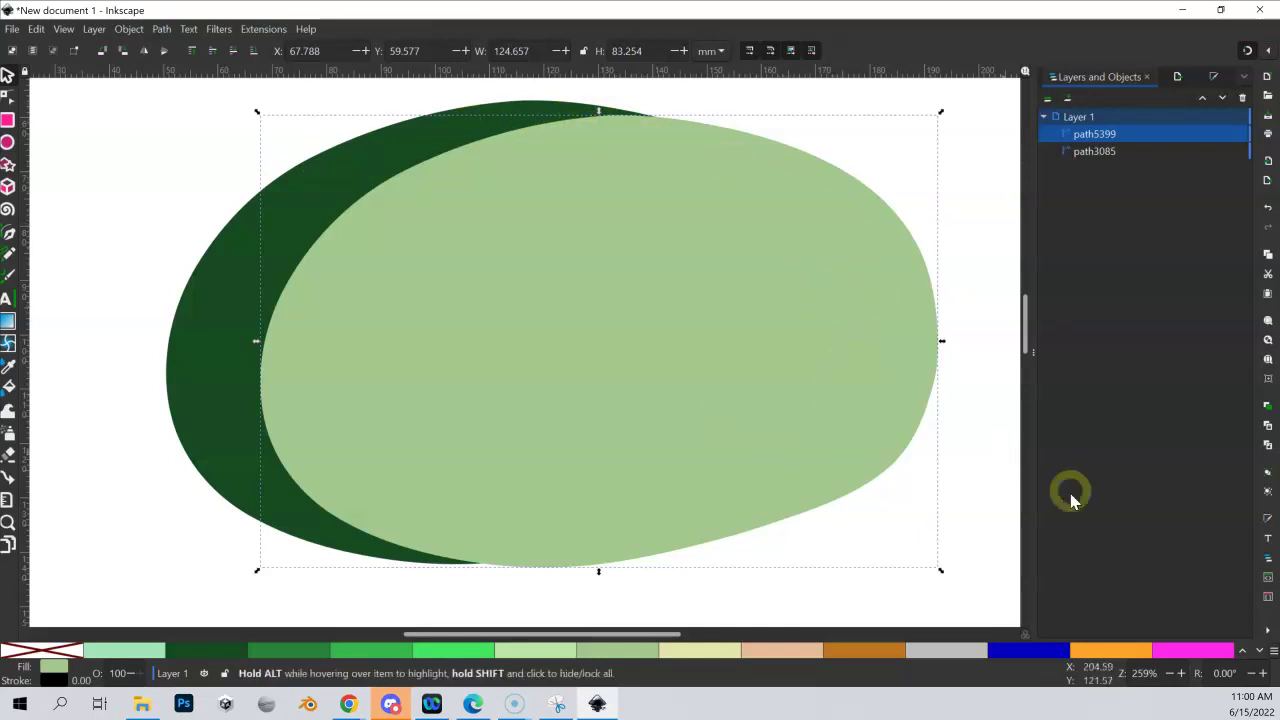
Tint the front blob pale green #a4c88f in Fill and Stroke, keeping 100% opacity.
{"action": "left_click", "coordinate": [1211, 77]}
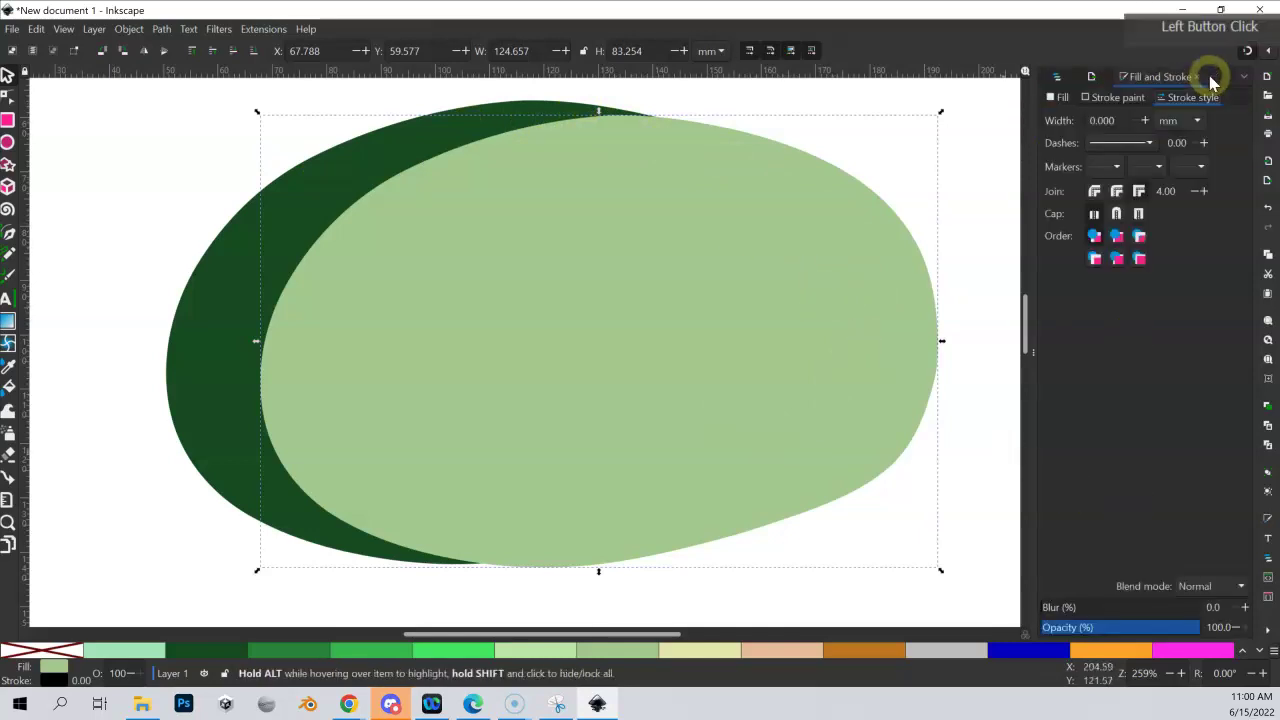
{"action": "left_click", "coordinate": [1057, 97]}
{"action": "left_click", "coordinate": [1136, 497]}
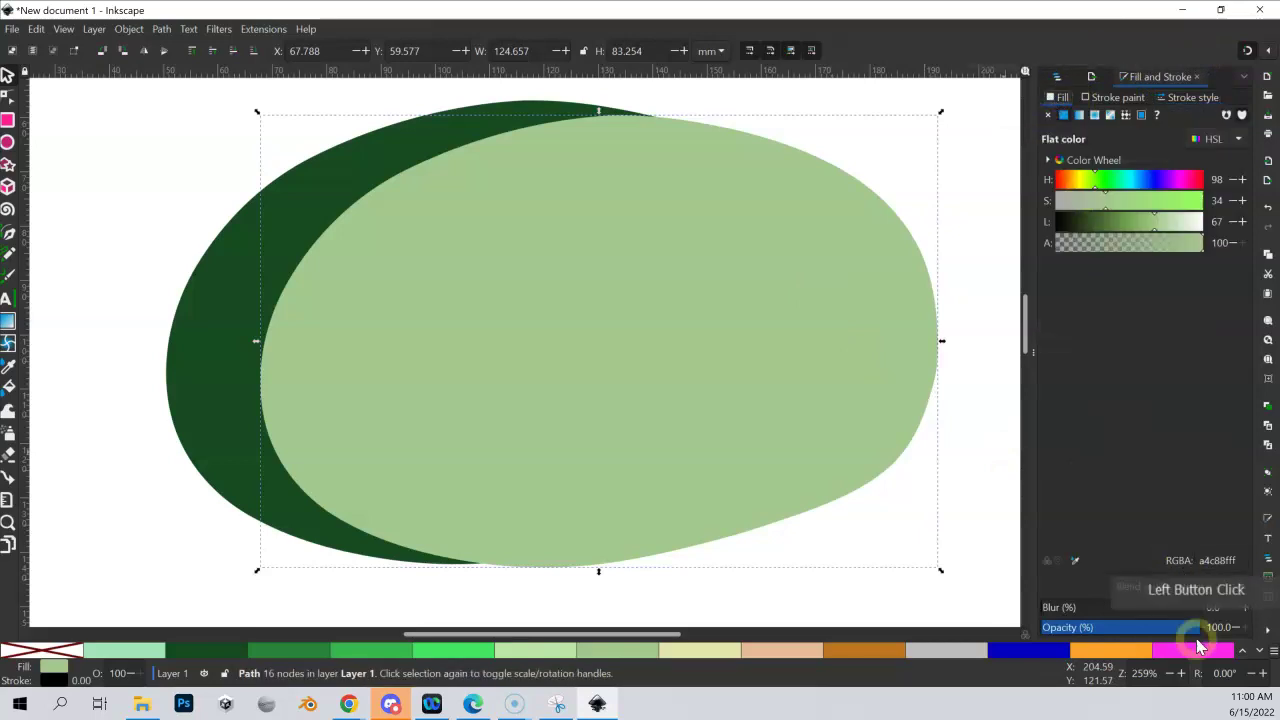
{"action": "left_click_drag", "start_coordinate": [1194, 627], "coordinate": [1101, 627]}
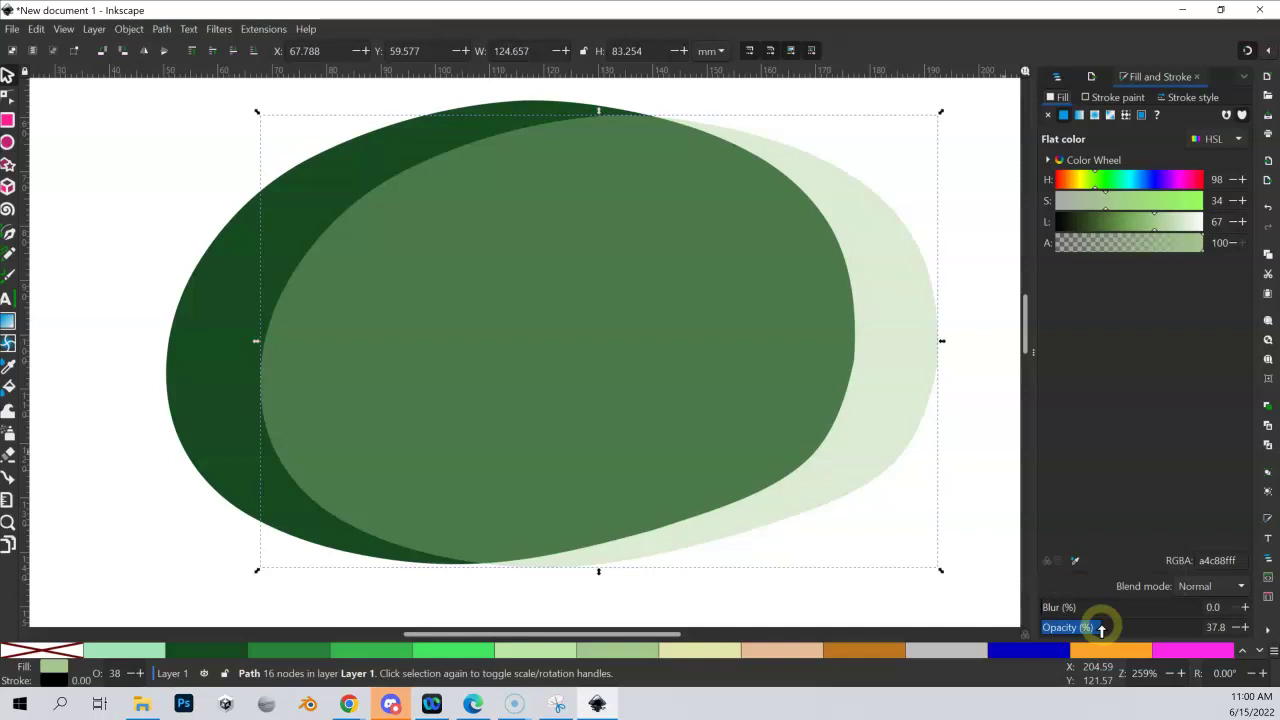
{"action": "left_click_drag", "start_coordinate": [1101, 627], "coordinate": [1220, 624]}
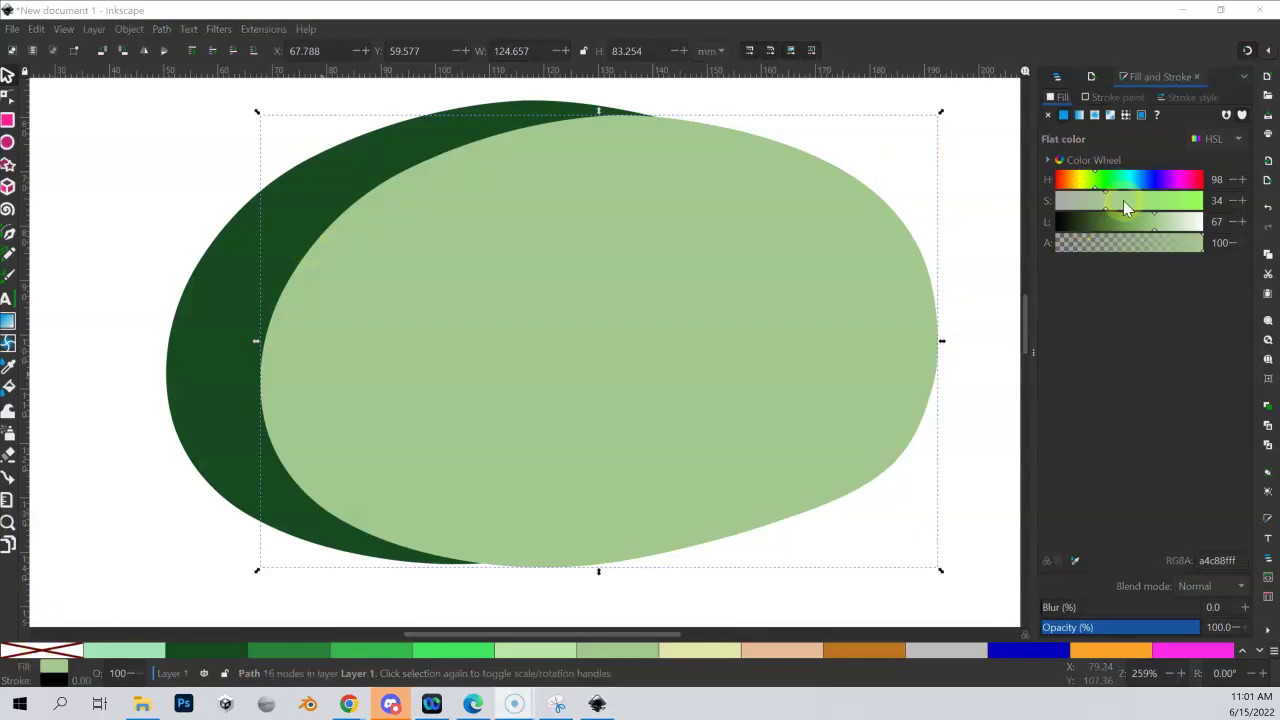
Show Layer 1's shapes in the Layers and Objects list and zoom out to the page.
{"action": "left_click", "coordinate": [1055, 75]}
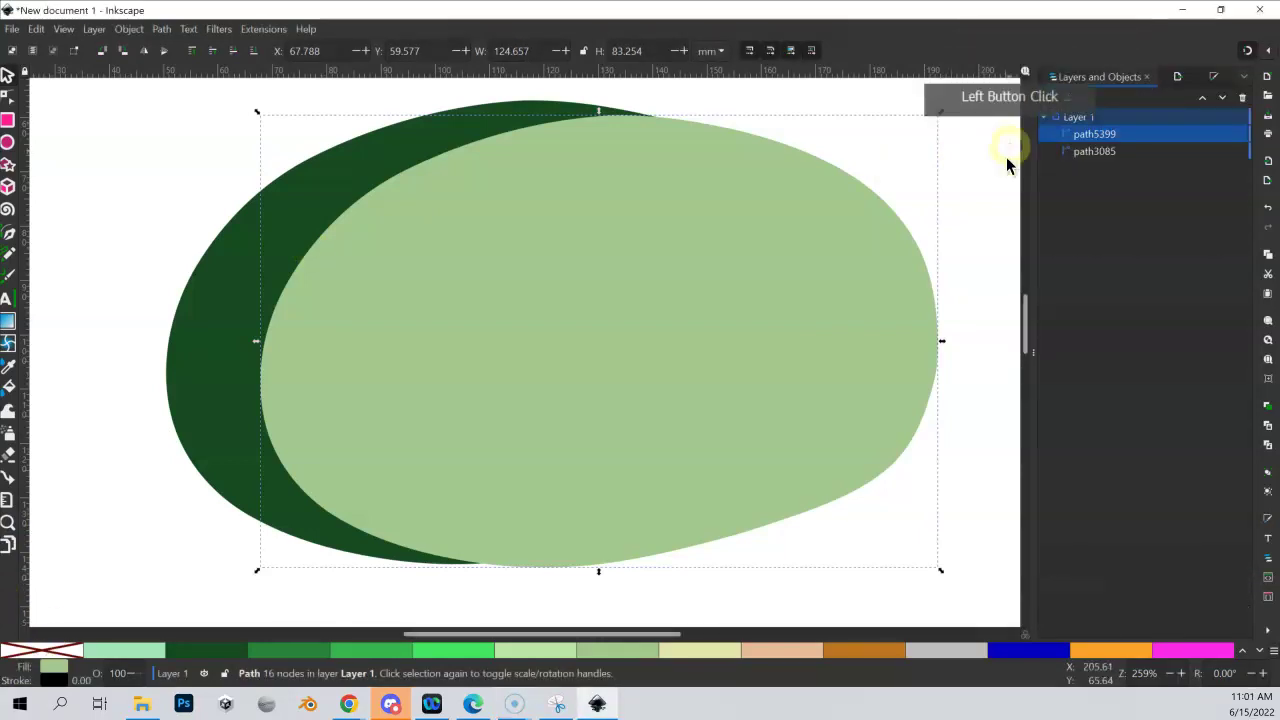
{"action": "left_click", "coordinate": [1077, 117]}
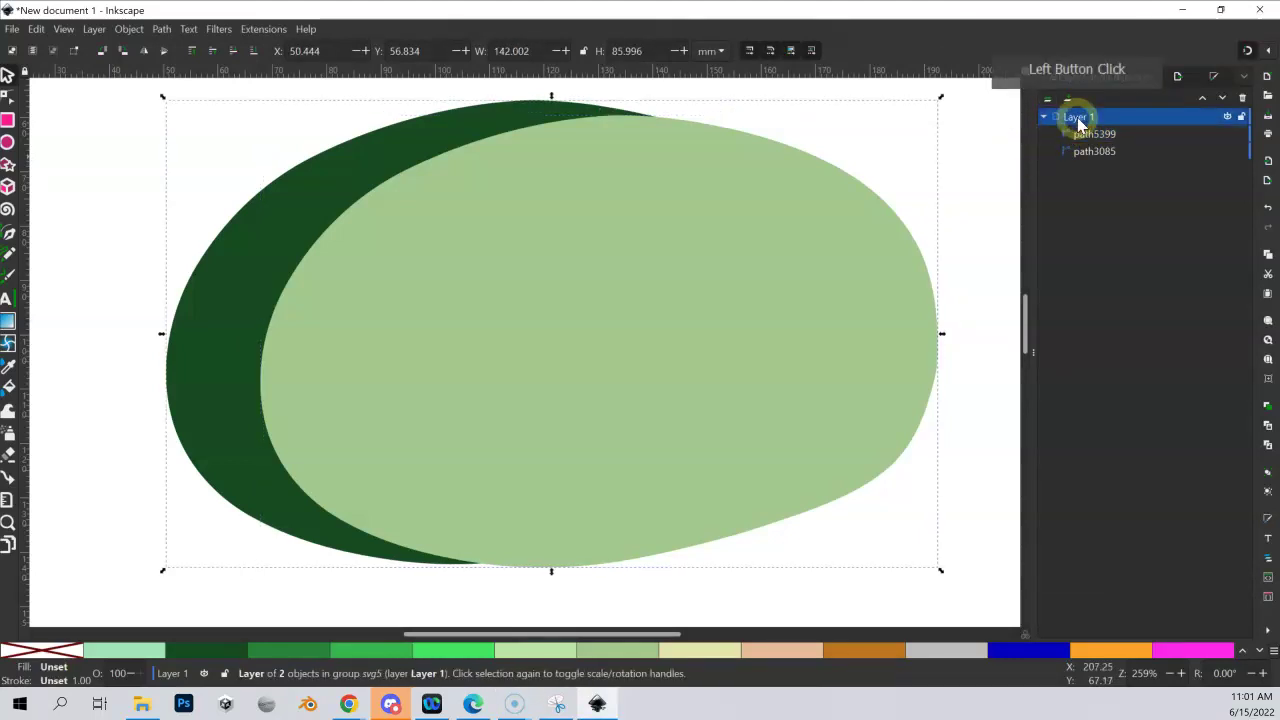
{"action": "left_click", "coordinate": [711, 293]}
{"action": "key", "text": "minus"}
{"action": "key", "text": "minus"}
{"action": "key", "text": "minus"}
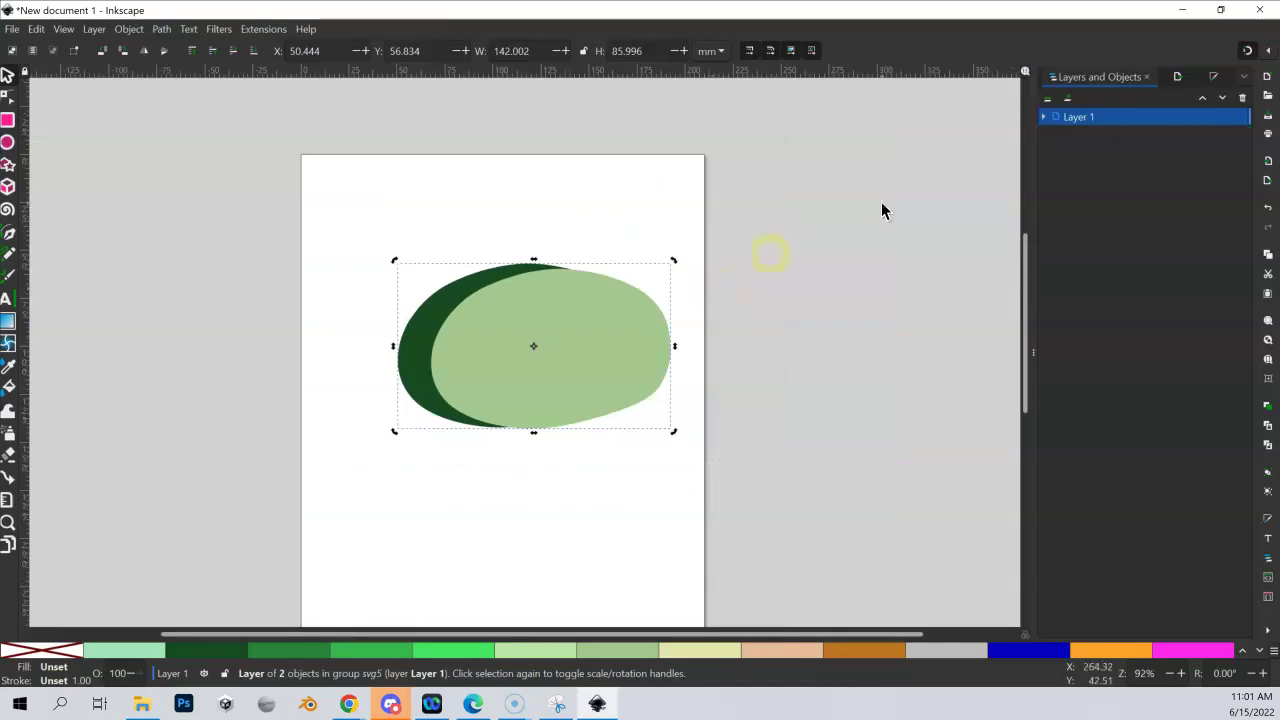
{"action": "left_click", "coordinate": [1044, 117]}
Add Layer 2 below the current layer and make it current.
{"action": "left_click", "coordinate": [1070, 99]}
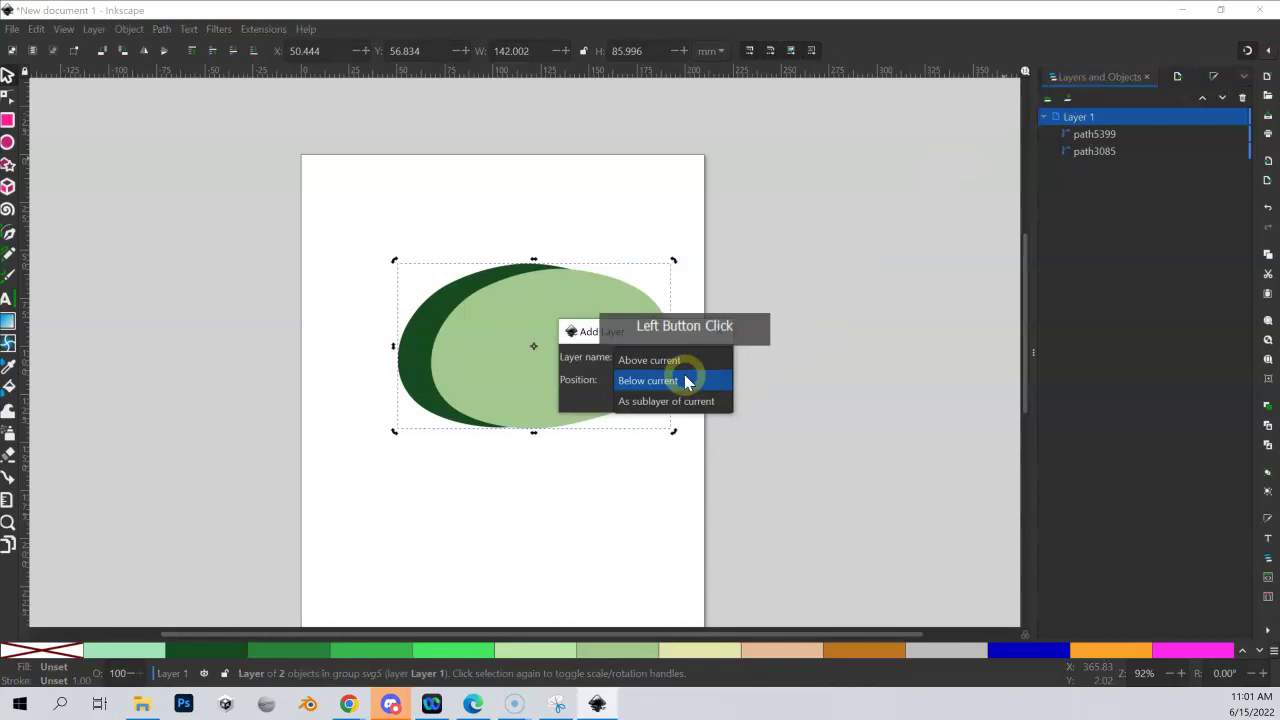
{"action": "left_click", "coordinate": [669, 380]}
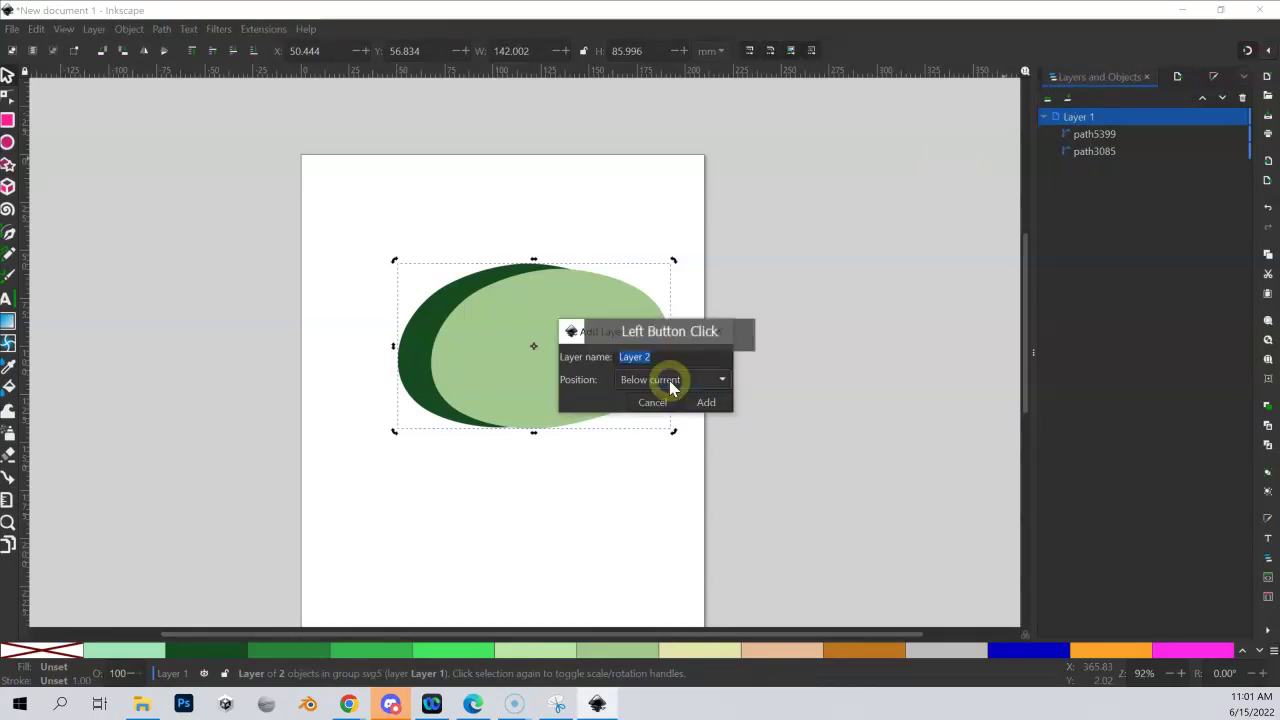
{"action": "left_click", "coordinate": [703, 398]}
{"action": "left_click", "coordinate": [1034, 134]}
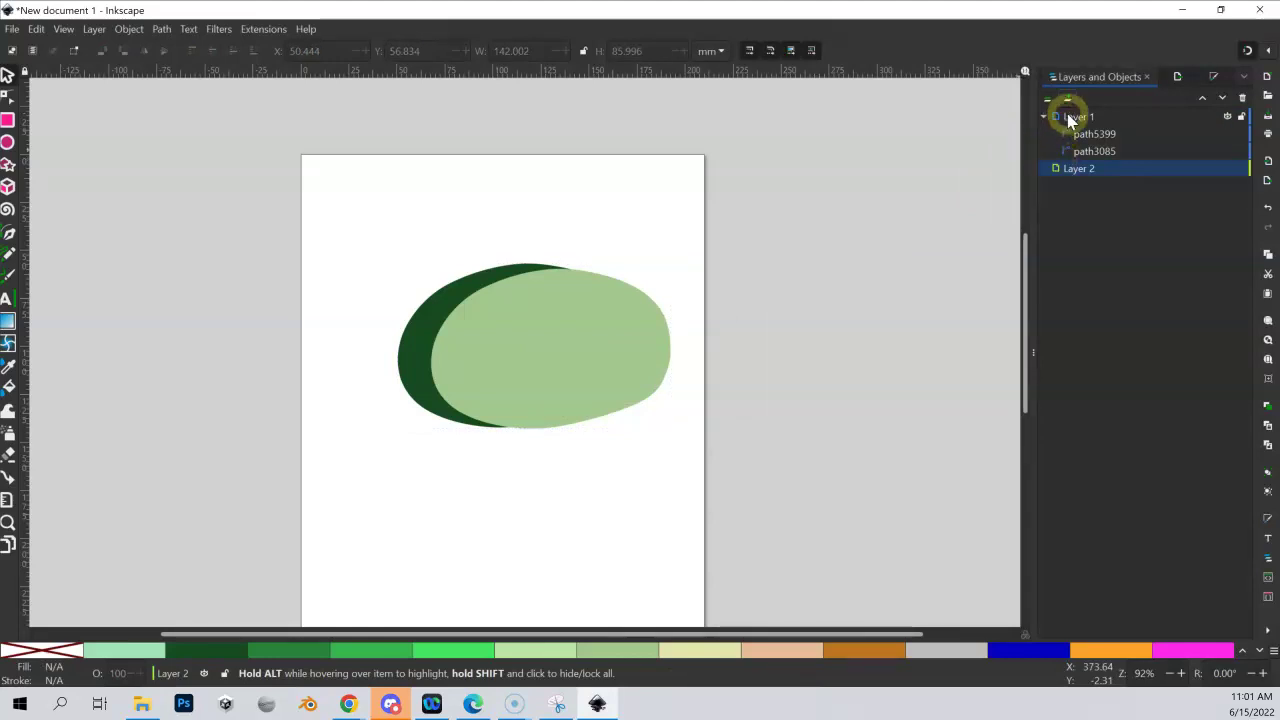
{"action": "left_click", "coordinate": [1078, 172]}
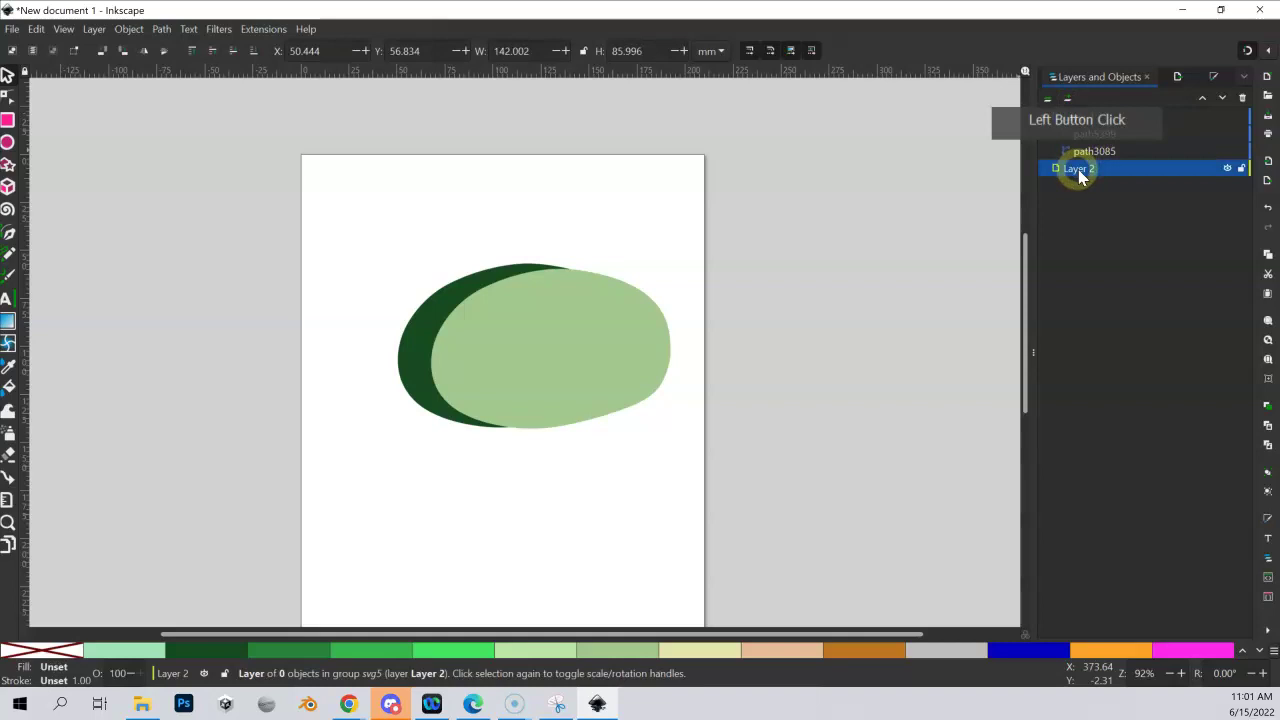
Draw a closed oval on Layer 2 below the green blobs with the Pen tool.
{"action": "left_click", "coordinate": [8, 233]}
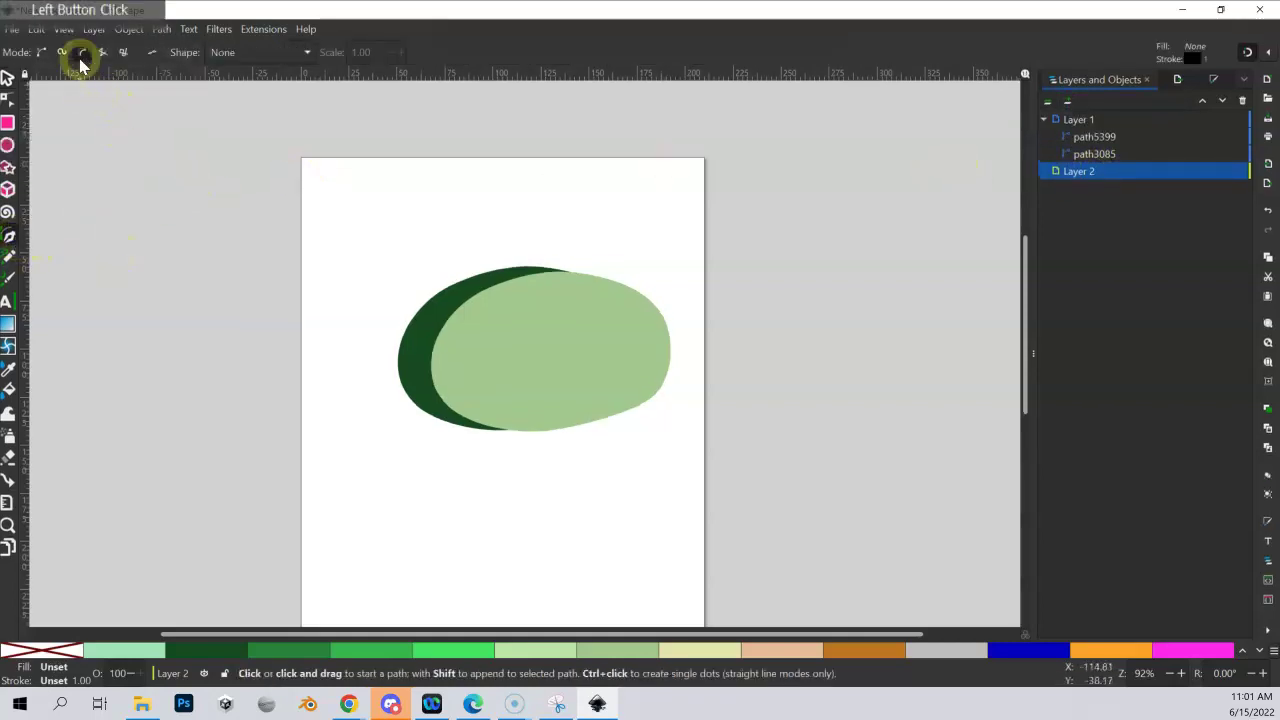
{"action": "left_click", "coordinate": [481, 463]}
{"action": "left_click_drag", "start_coordinate": [397, 470], "coordinate": [380, 531]}
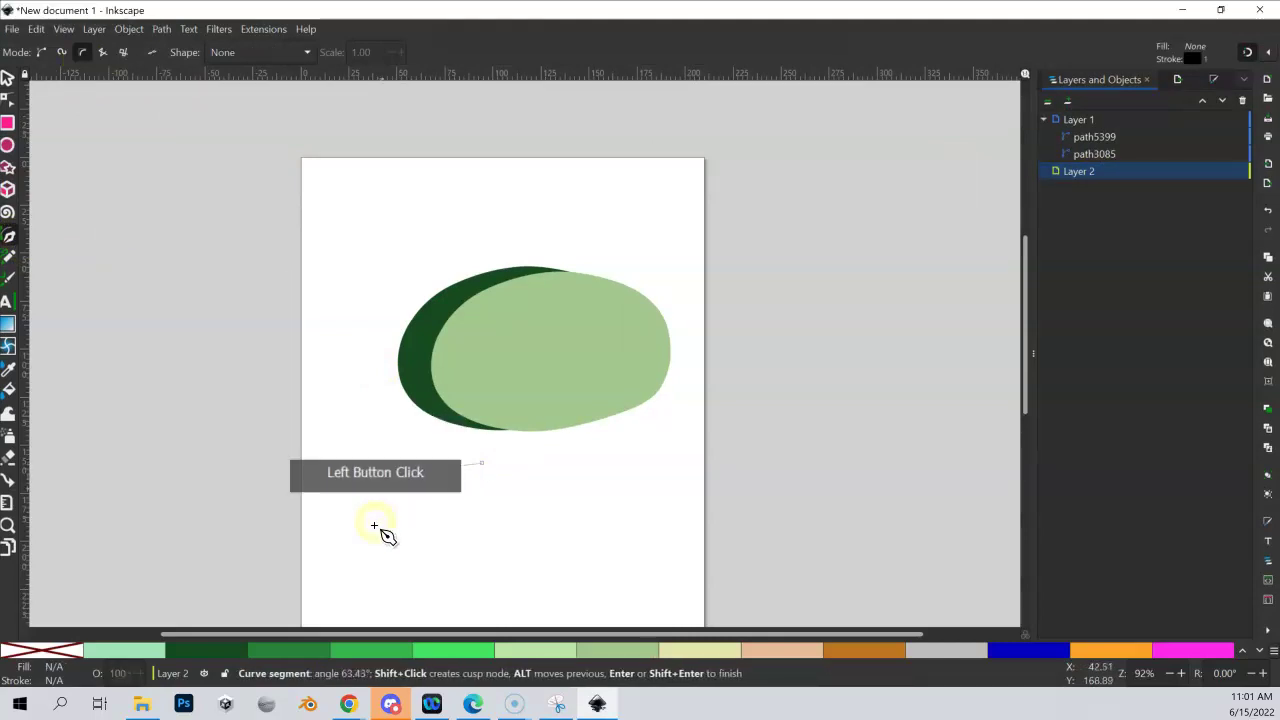
{"action": "left_click", "coordinate": [557, 513]}
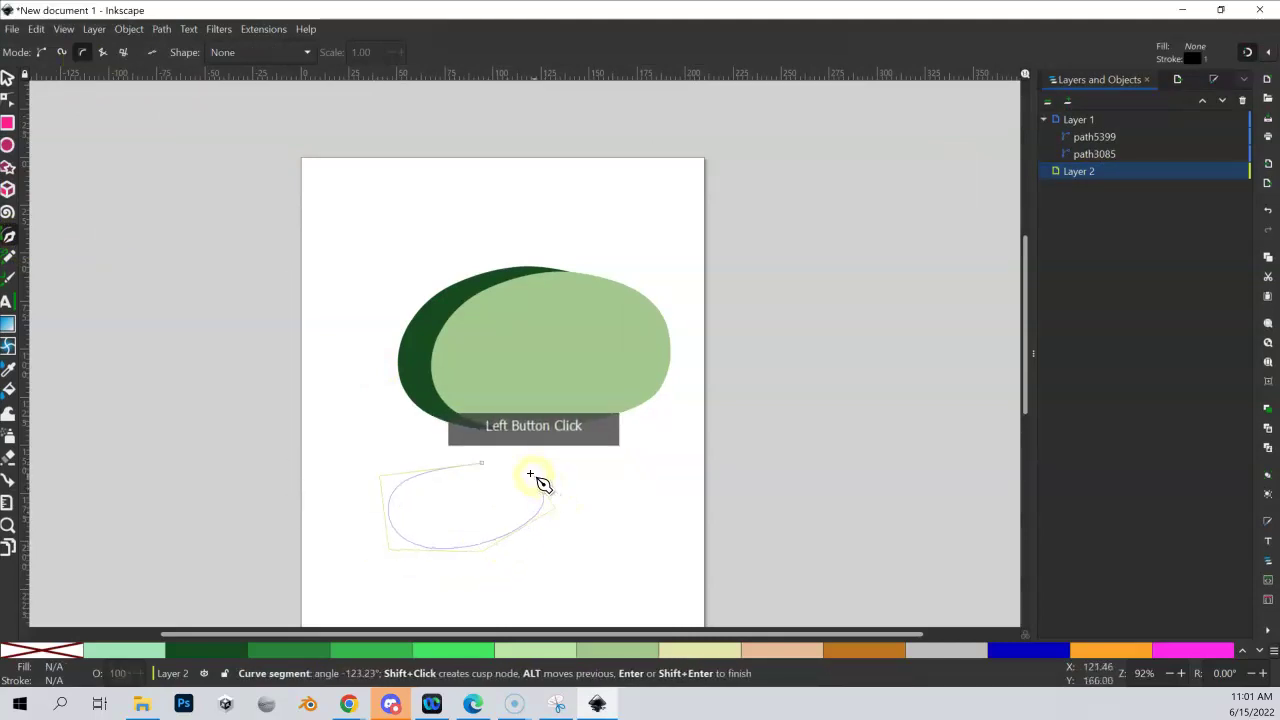
{"action": "left_click", "coordinate": [481, 463]}
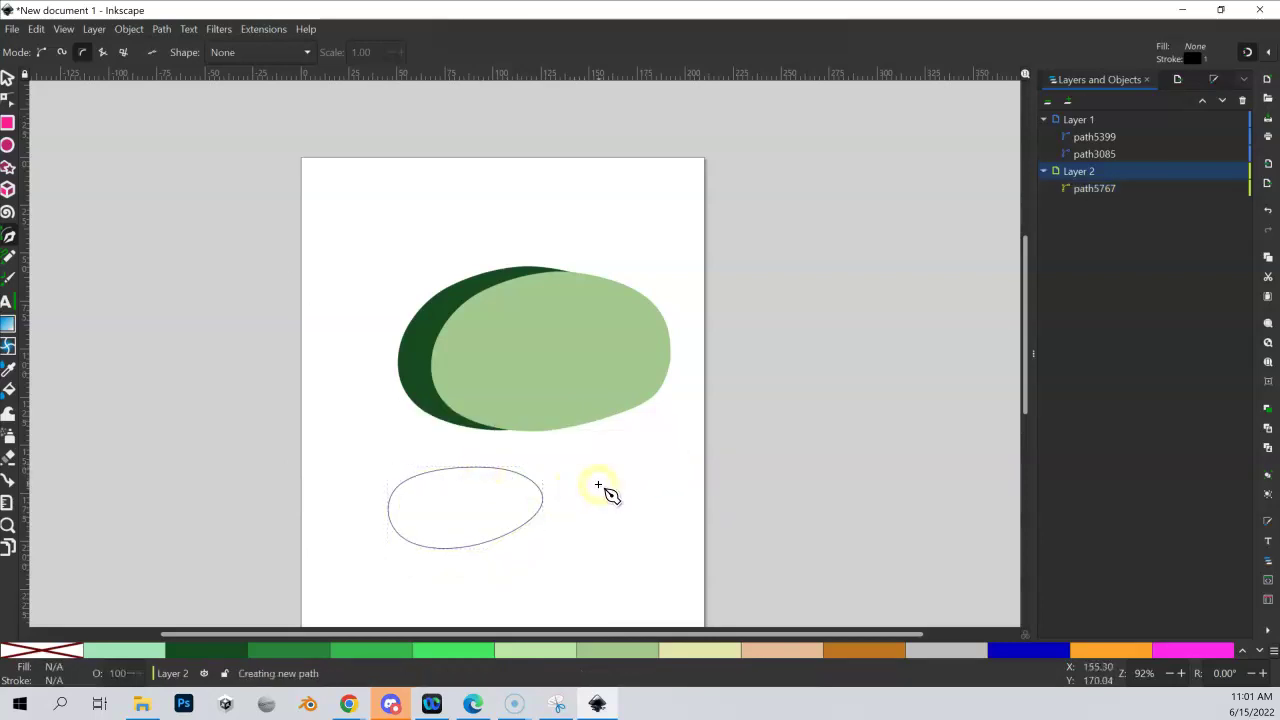
Trace three points of a second oval overlapping the first on its right.
{"action": "left_click", "coordinate": [598, 485]}
{"action": "left_click", "coordinate": [542, 549]}
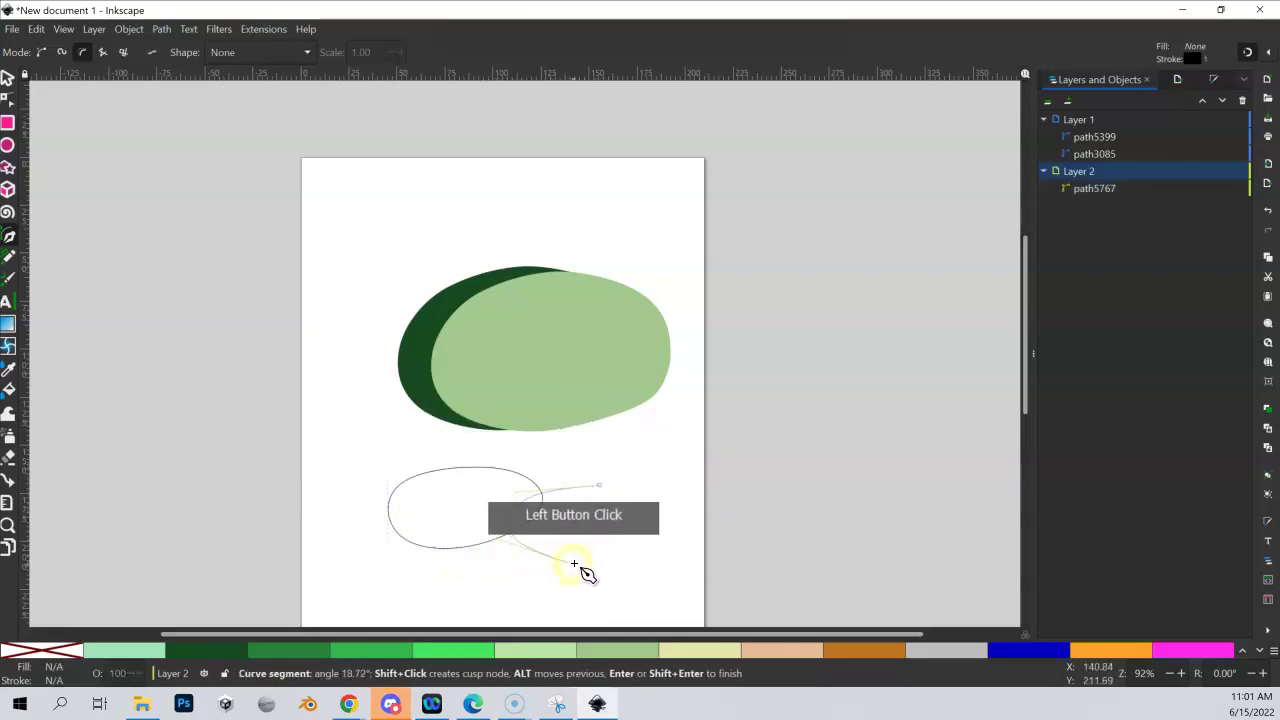
{"action": "left_click", "coordinate": [632, 552]}
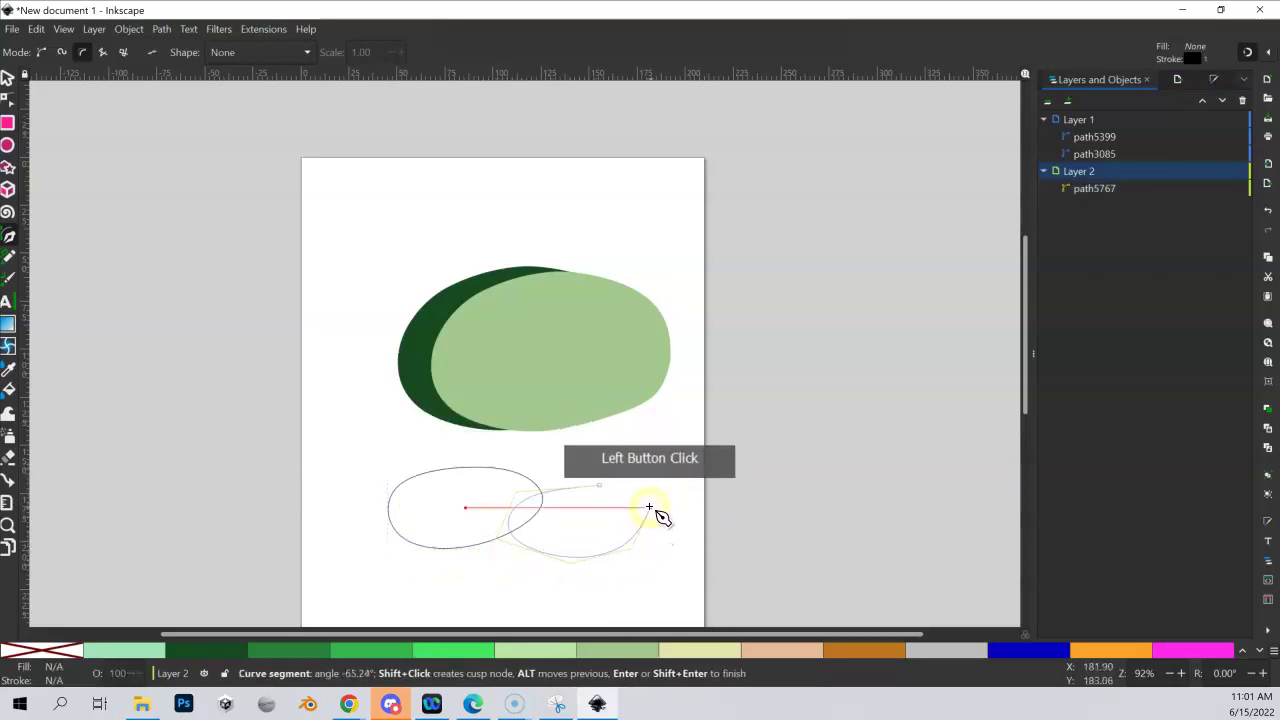
Close the second oval, fill it pale yellow #E5E5AA, and fill the left oval blue.
{"action": "left_click", "coordinate": [600, 487]}
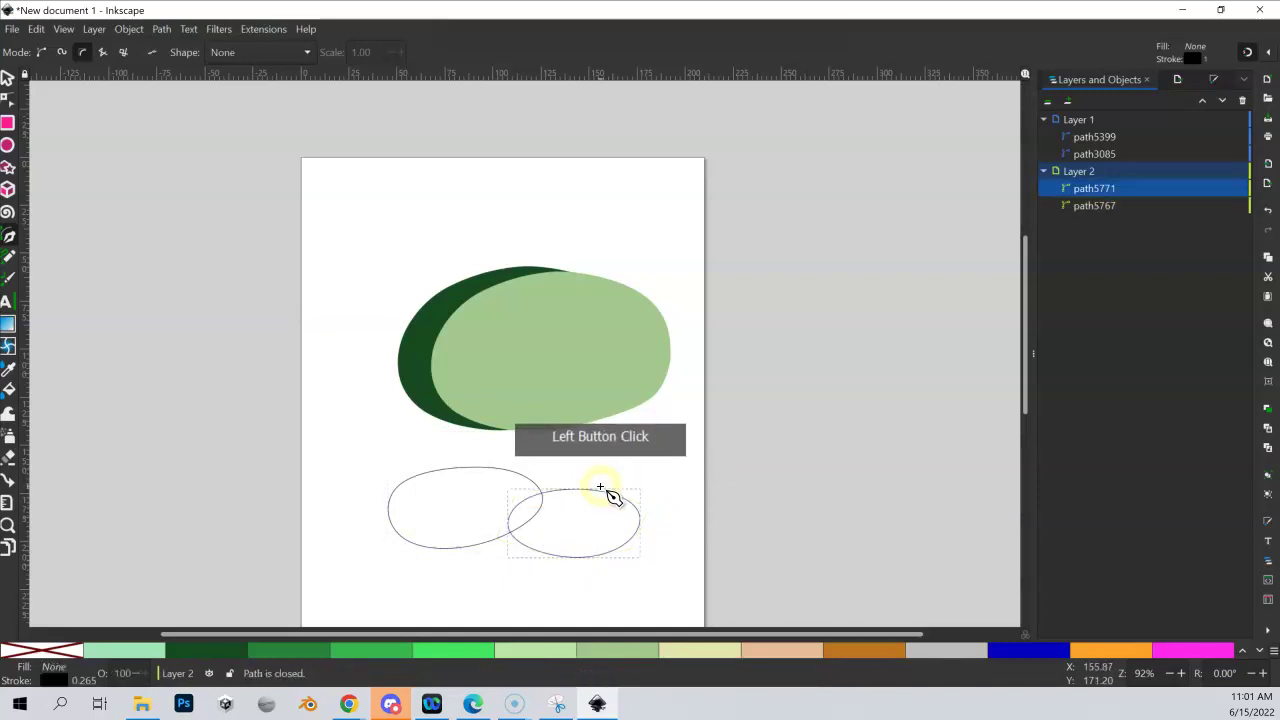
{"action": "left_click", "coordinate": [706, 651]}
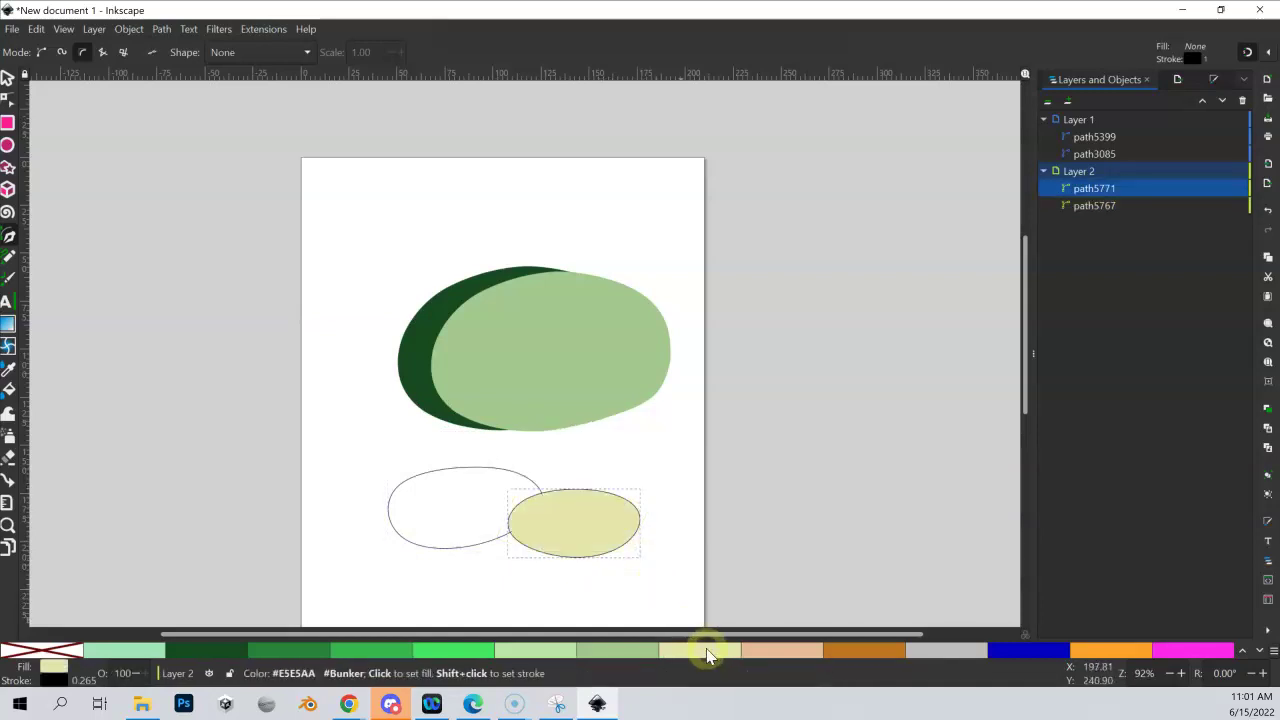
{"action": "left_click", "coordinate": [7, 76]}
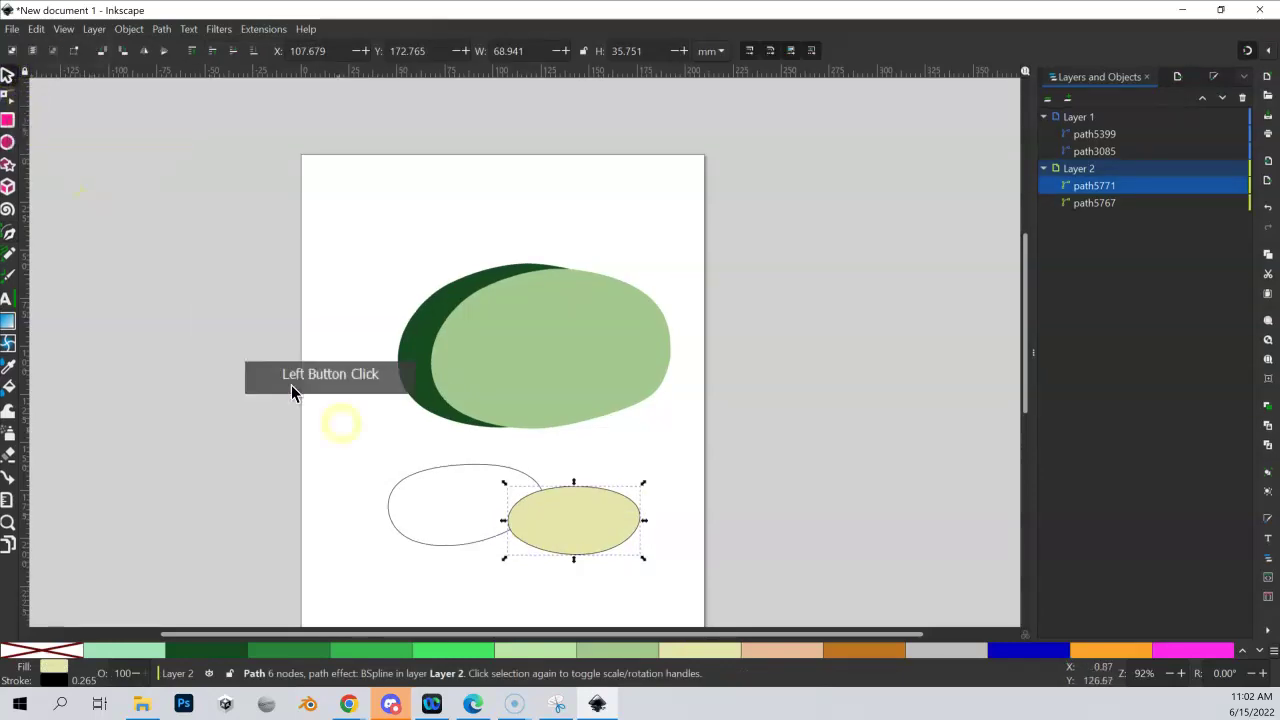
{"action": "left_click", "coordinate": [426, 474]}
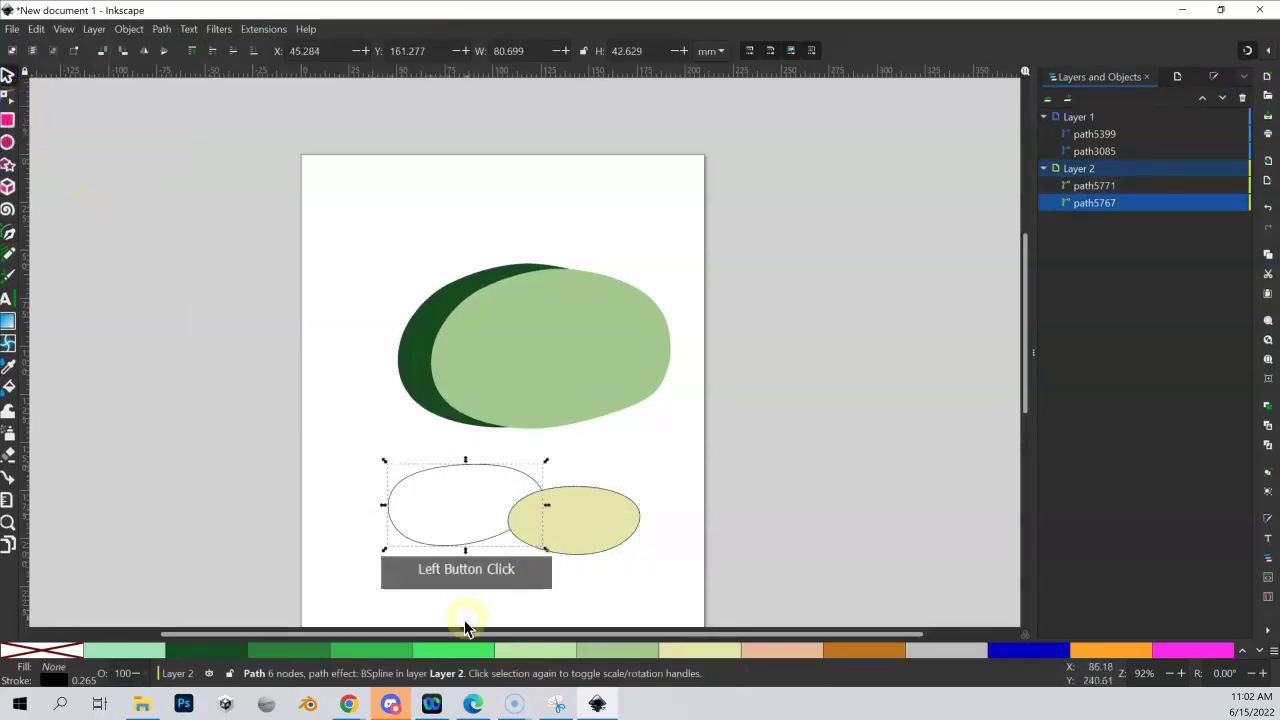
{"action": "left_click", "coordinate": [993, 650]}
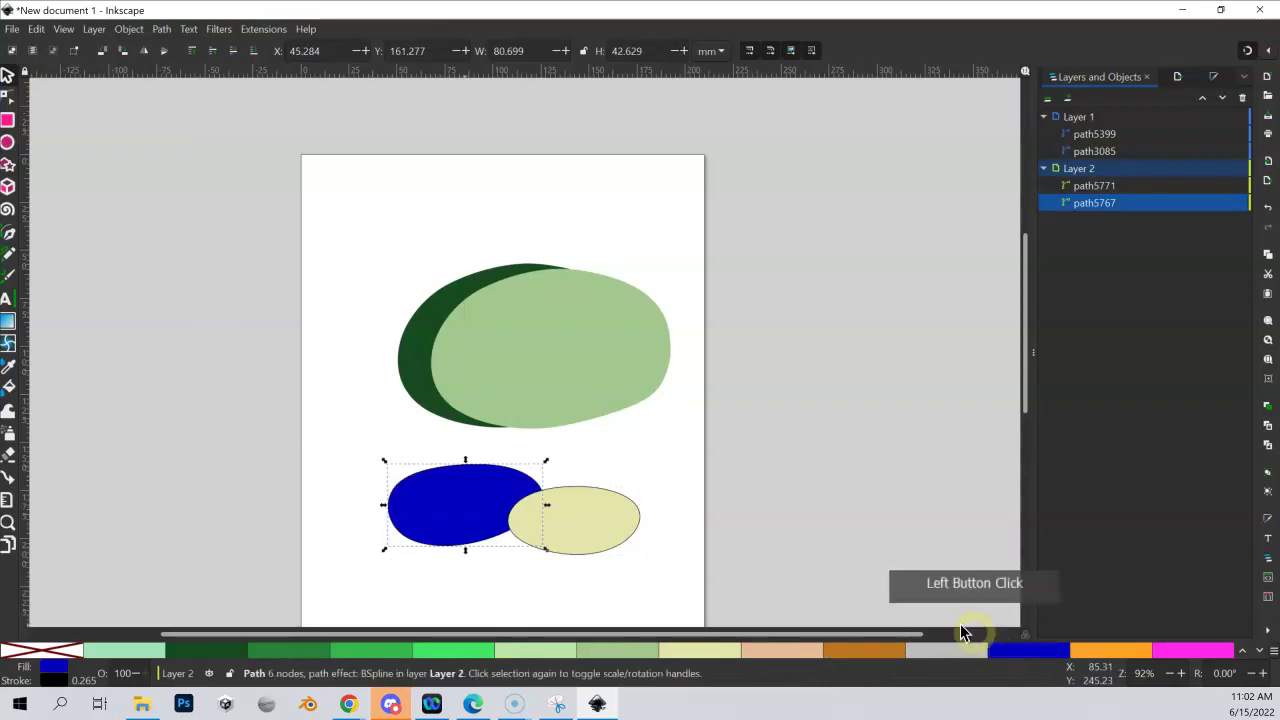
{"action": "left_click", "coordinate": [1121, 184]}
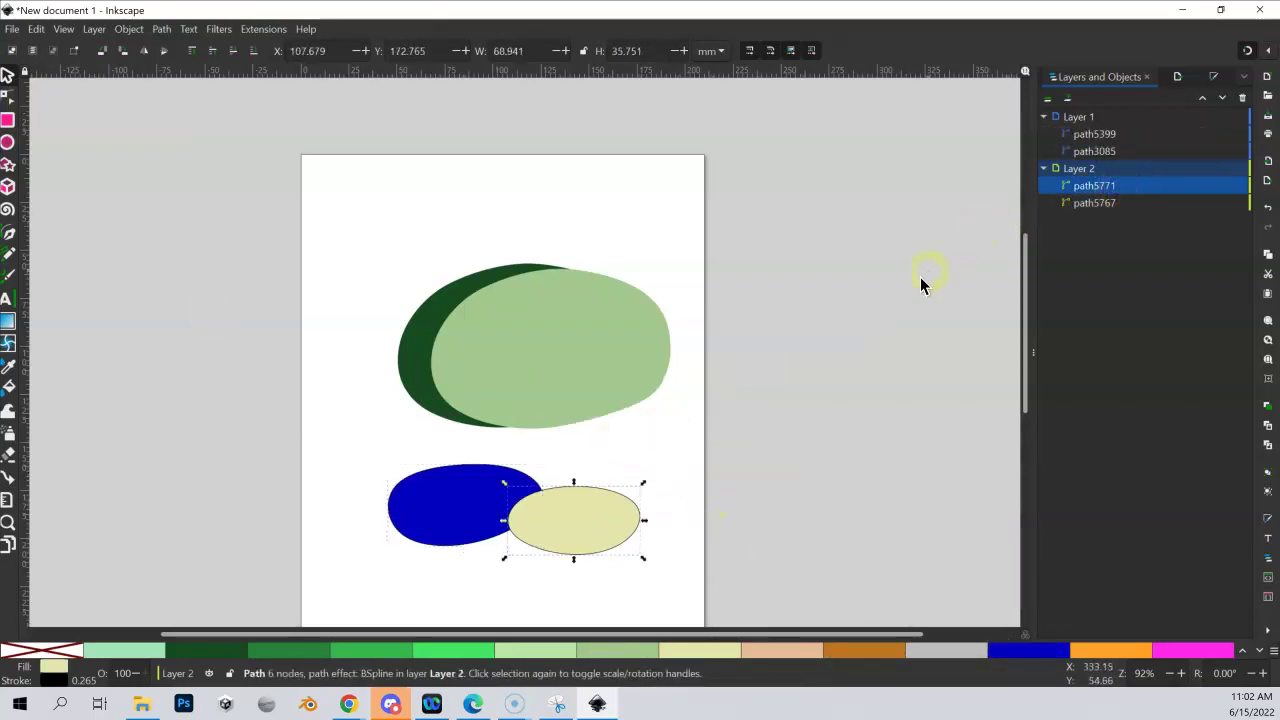
Raise Layer 2 above Layer 1 and move both ovals below the blobs to X 37.767, Y 165.838.
{"action": "left_click", "coordinate": [1117, 205]}
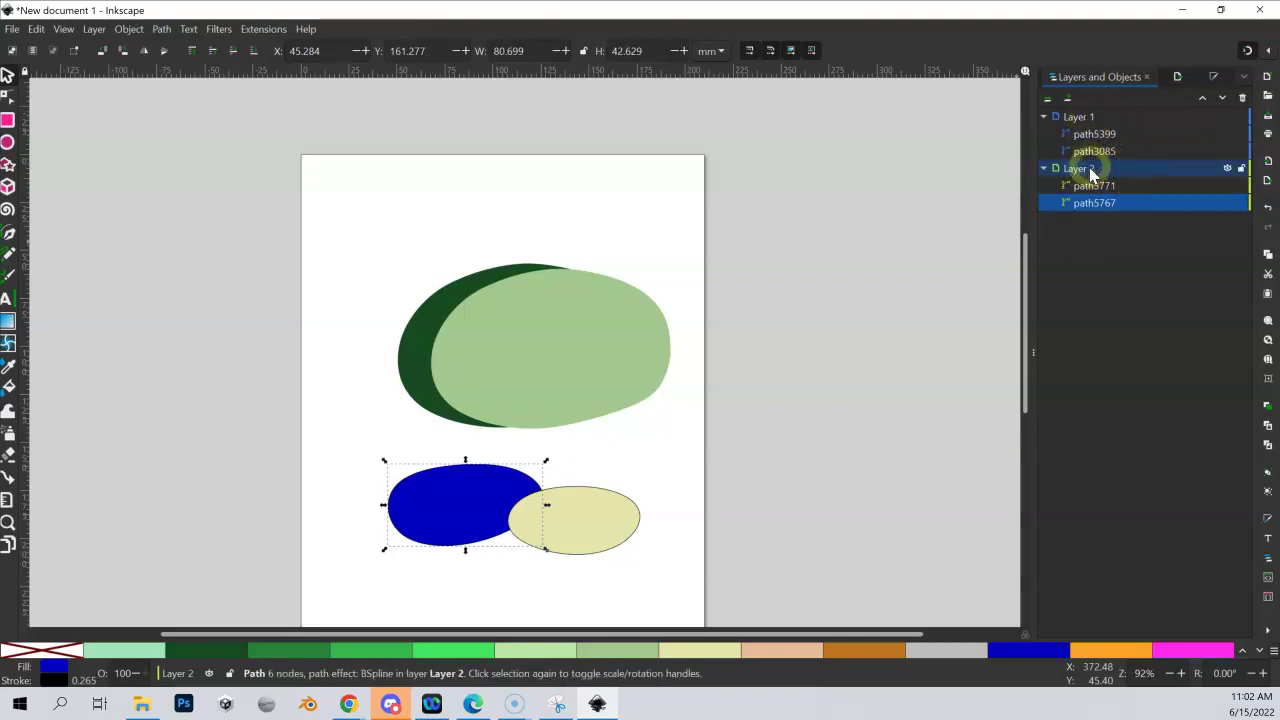
{"action": "left_click", "coordinate": [1089, 168]}
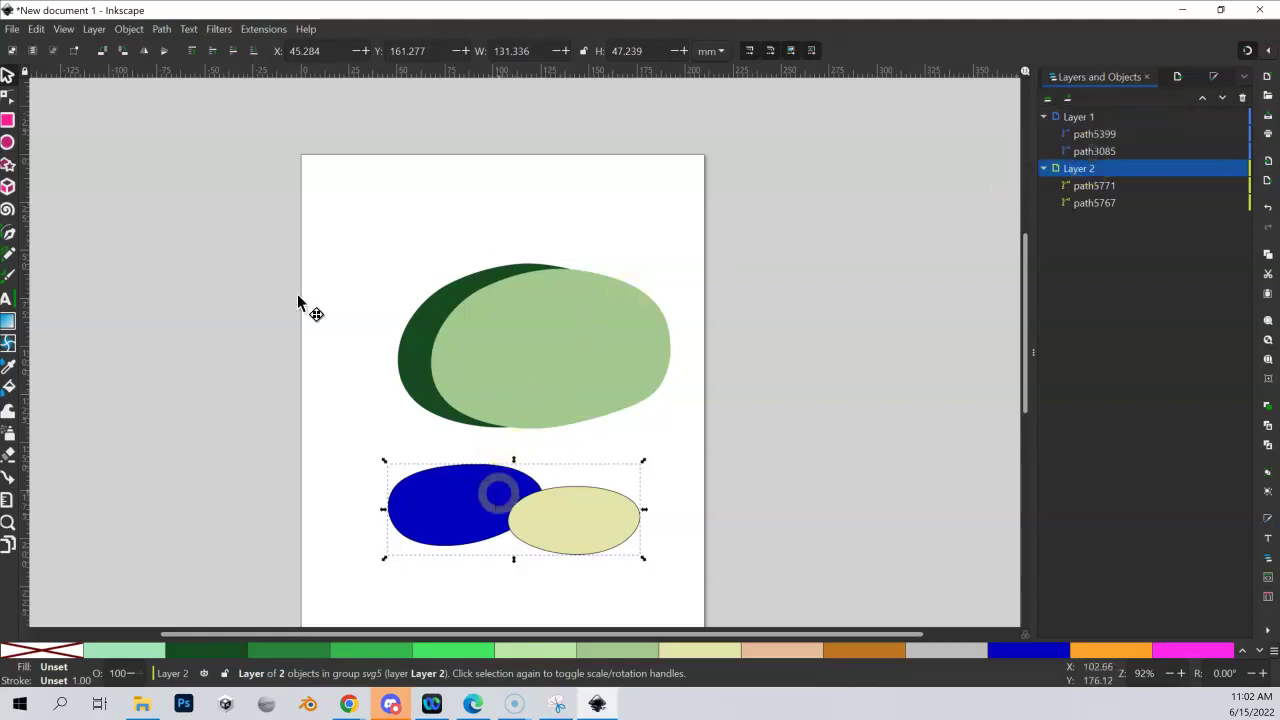
{"action": "left_click_drag", "start_coordinate": [503, 487], "coordinate": [514, 334]}
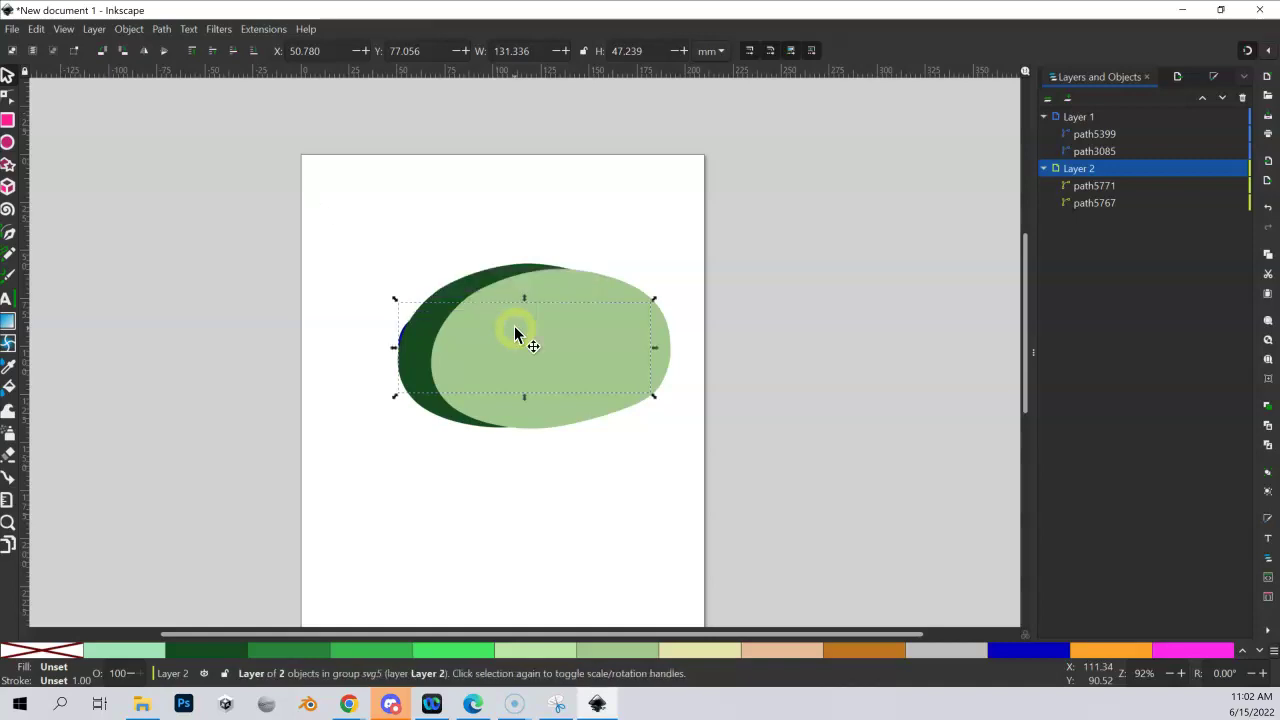
{"action": "right_click", "coordinate": [1081, 177]}
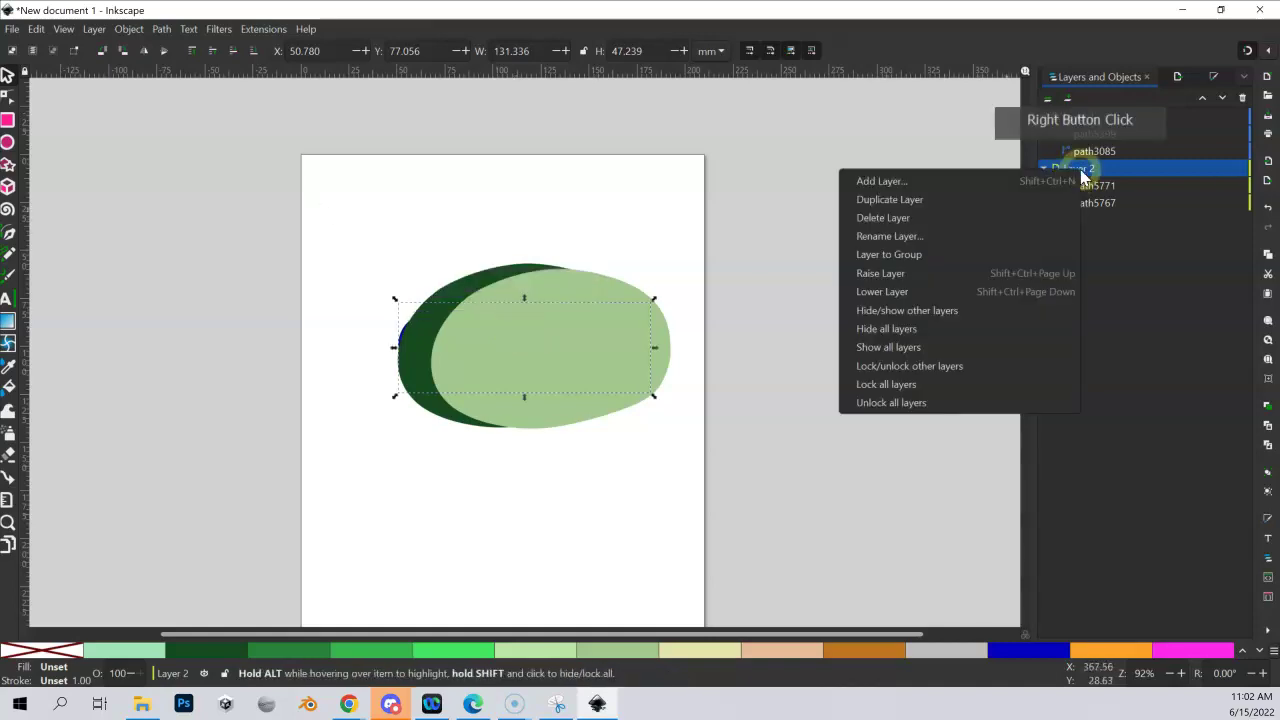
{"action": "left_click", "coordinate": [888, 276]}
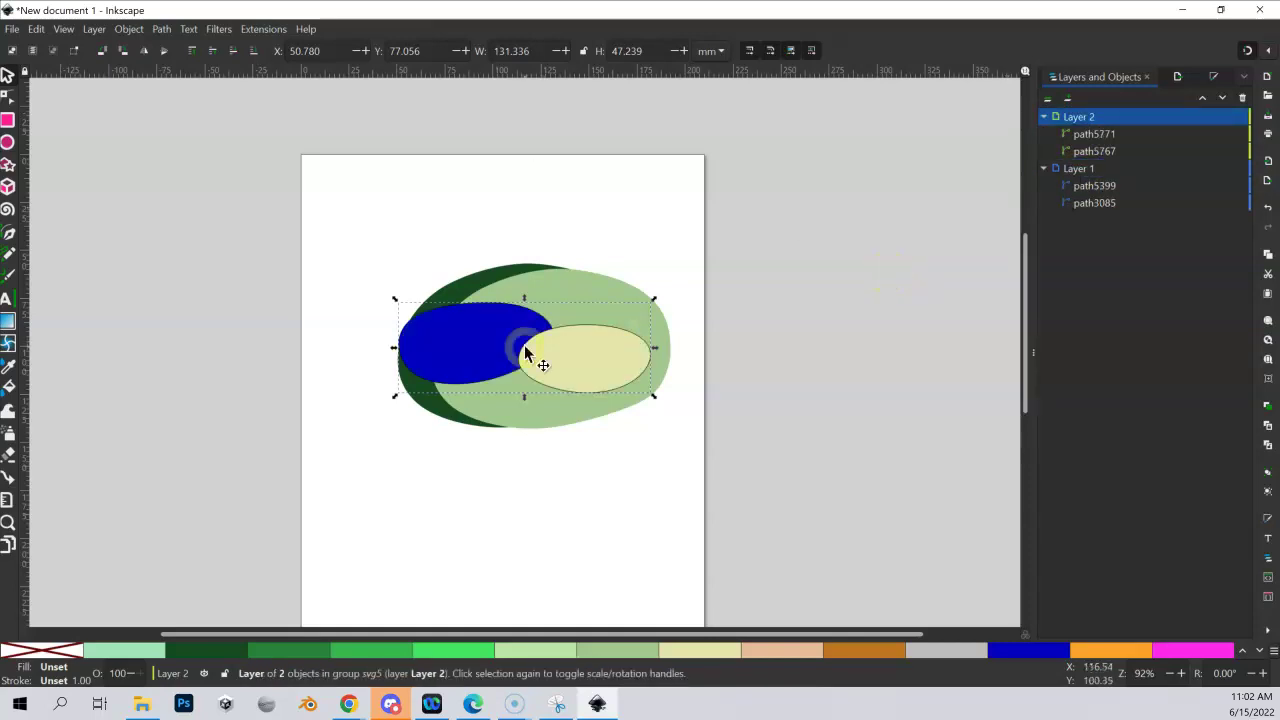
{"action": "left_click_drag", "start_coordinate": [506, 334], "coordinate": [481, 516]}
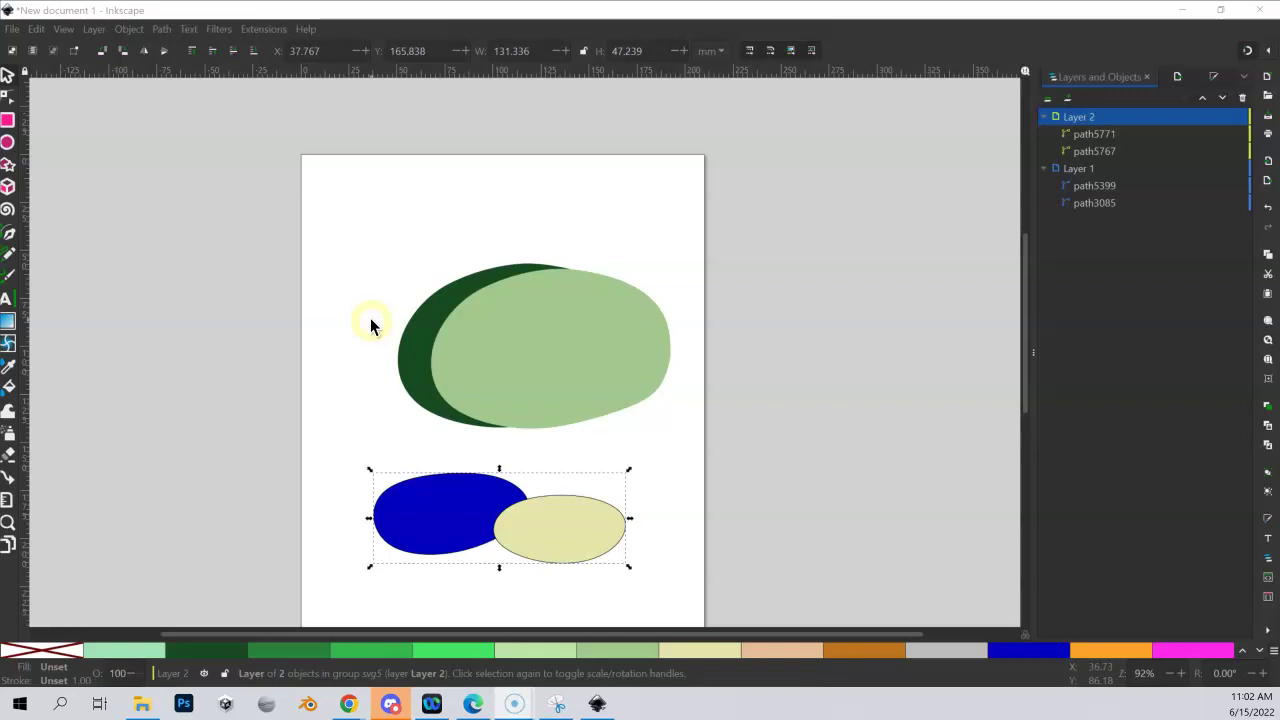
Move the pale yellow ellipse path5771 onto Layer 1, leaving only the blue oval on Layer 2.
{"action": "left_click", "coordinate": [1095, 190]}
{"action": "left_click", "coordinate": [1093, 204]}
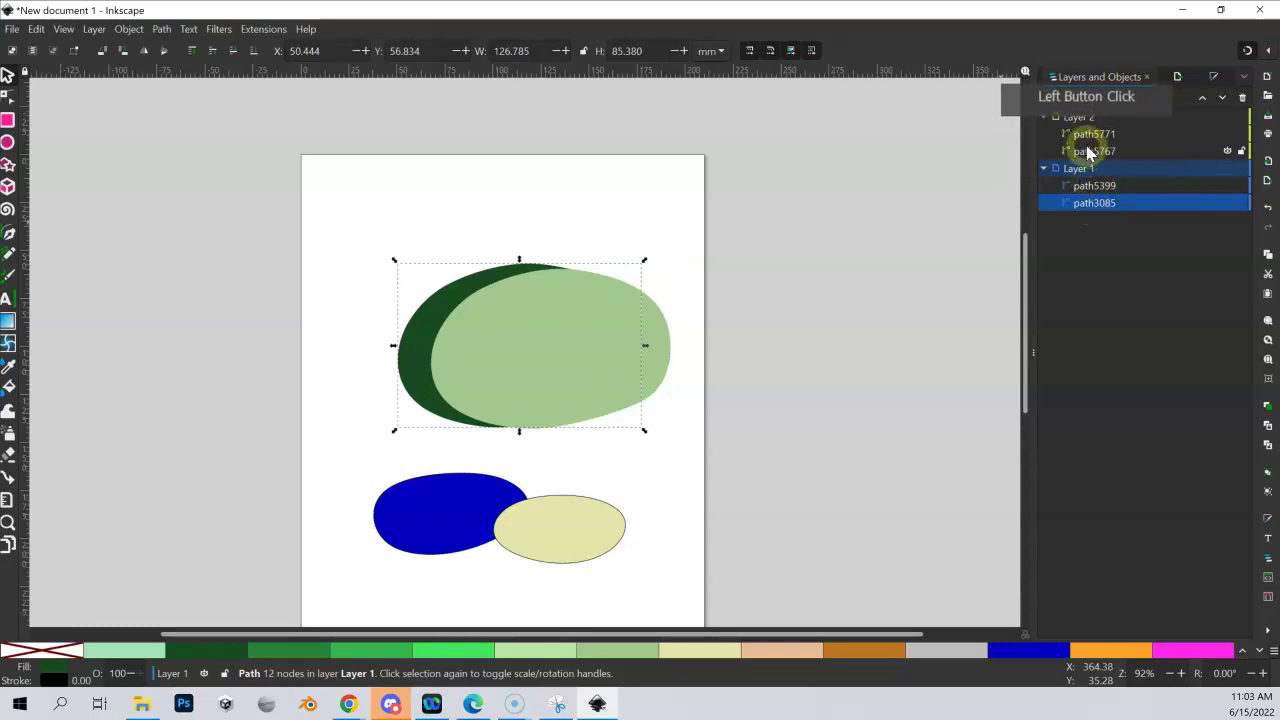
{"action": "left_click", "coordinate": [1094, 189]}
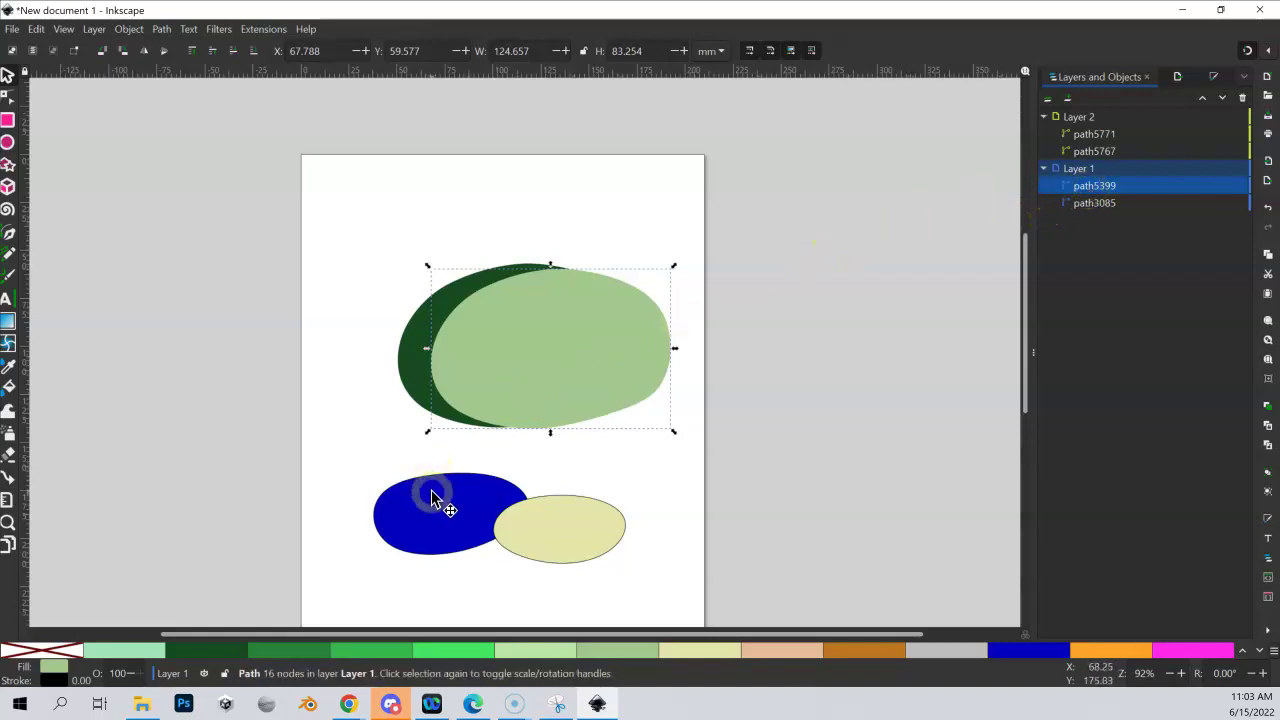
{"action": "left_click", "coordinate": [539, 527]}
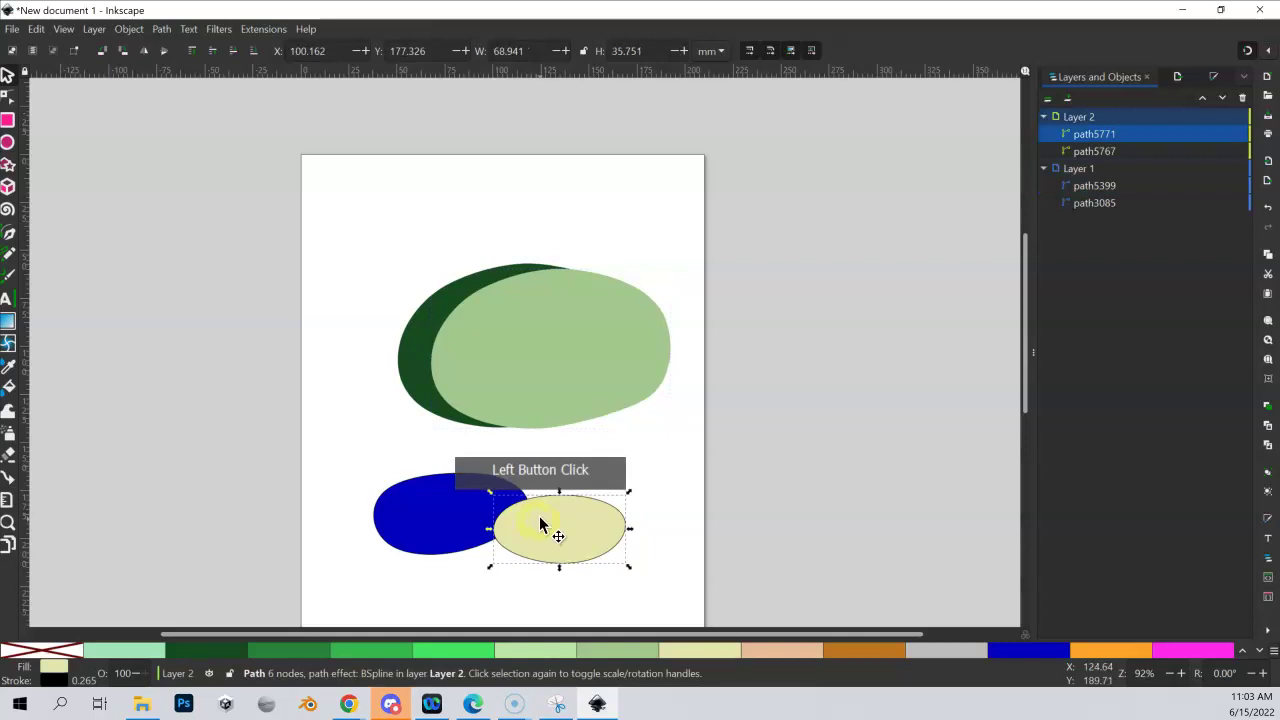
{"action": "right_click", "coordinate": [541, 527]}
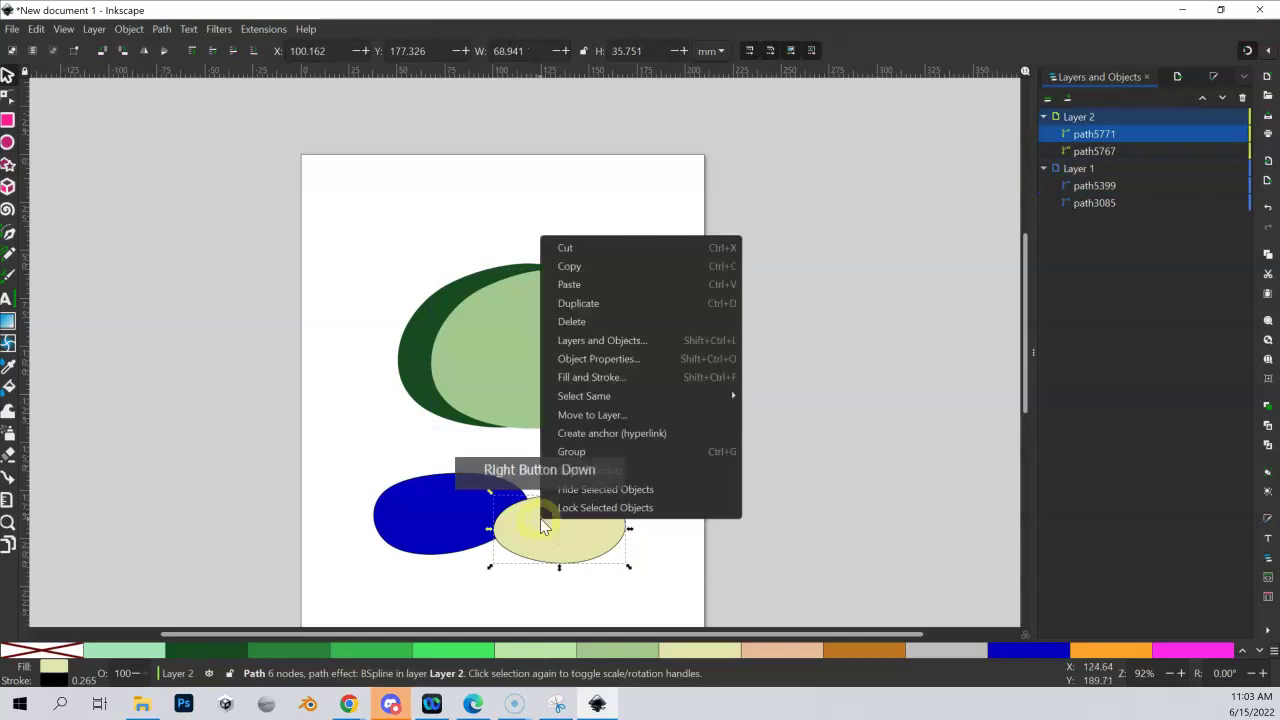
{"action": "left_click", "coordinate": [616, 416]}
{"action": "left_click", "coordinate": [648, 332]}
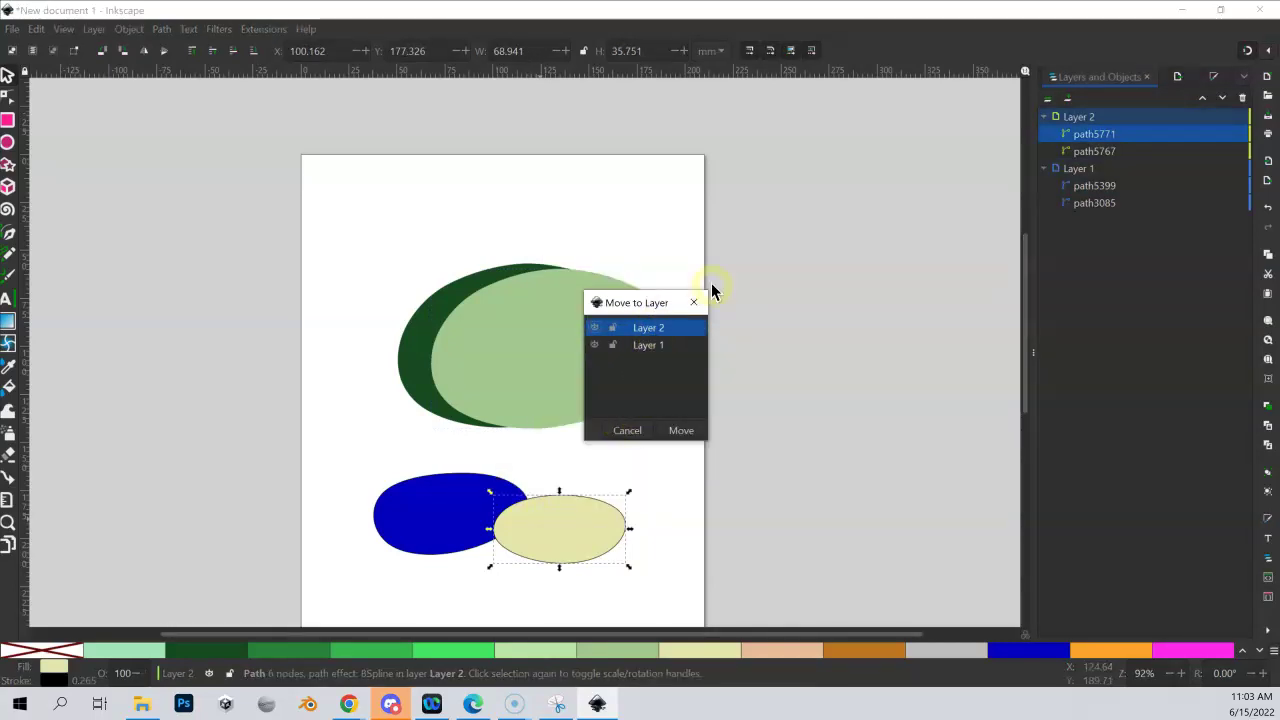
{"action": "left_click", "coordinate": [652, 345]}
{"action": "left_click", "coordinate": [678, 430]}
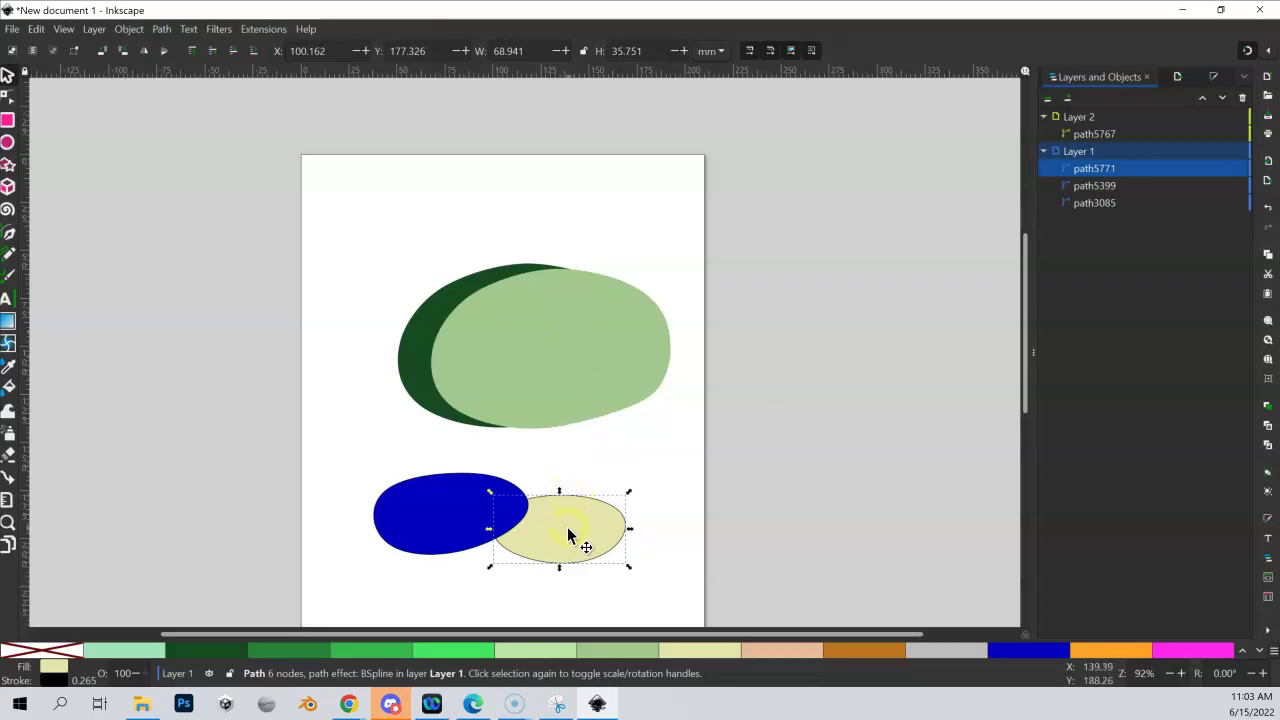
Place the pale yellow ellipse onto the light-green blob as its pit, stacked above the green shapes.
{"action": "left_click_drag", "start_coordinate": [577, 523], "coordinate": [598, 346]}
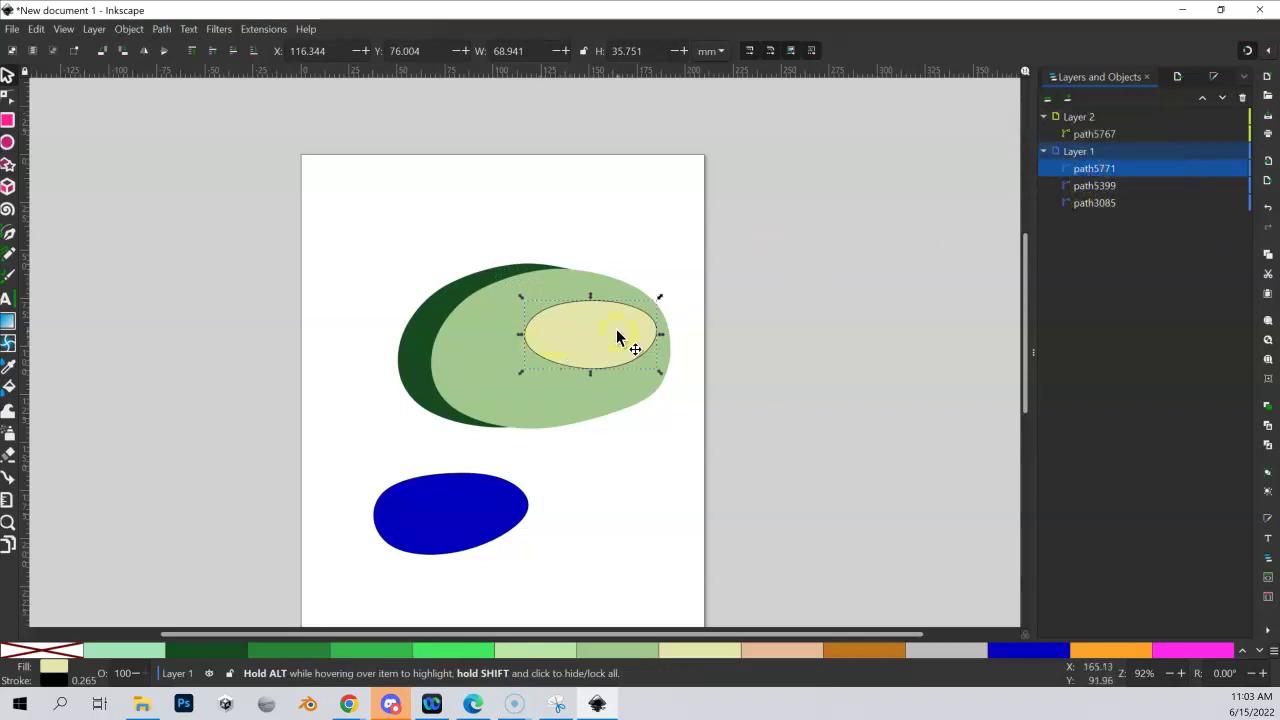
{"action": "left_click", "coordinate": [594, 334]}
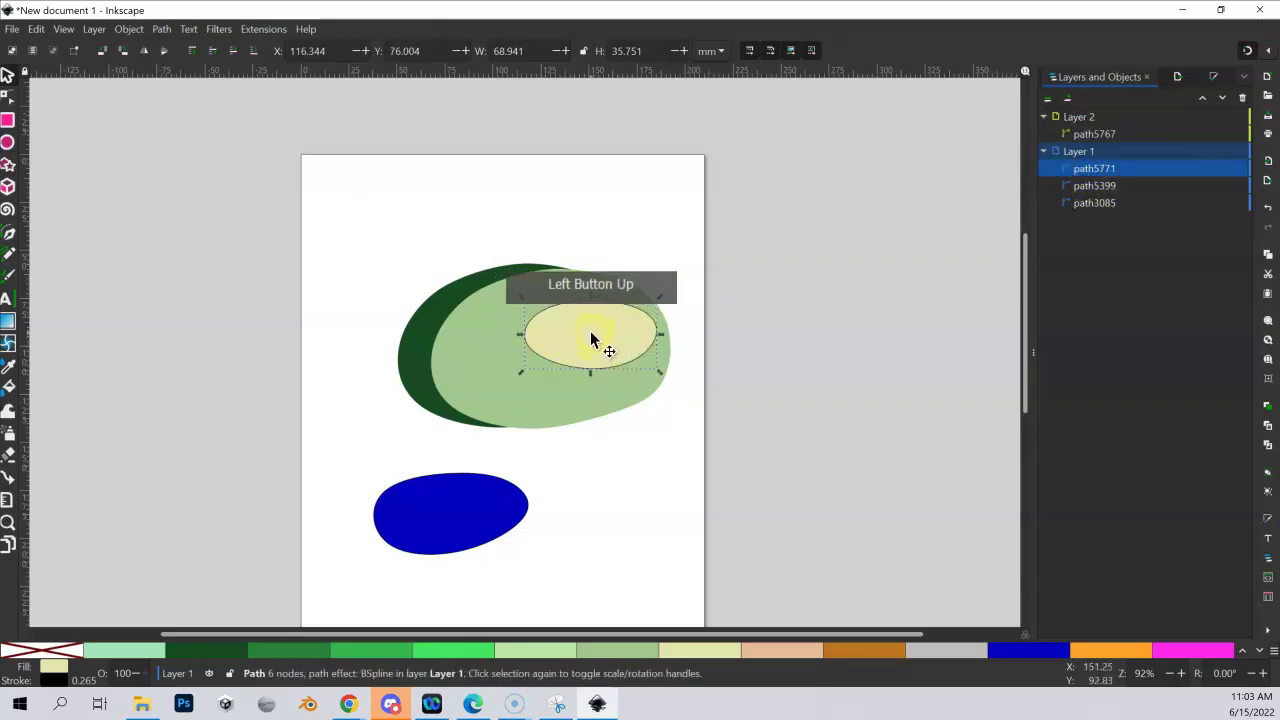
{"action": "key", "text": "Page_Down"}
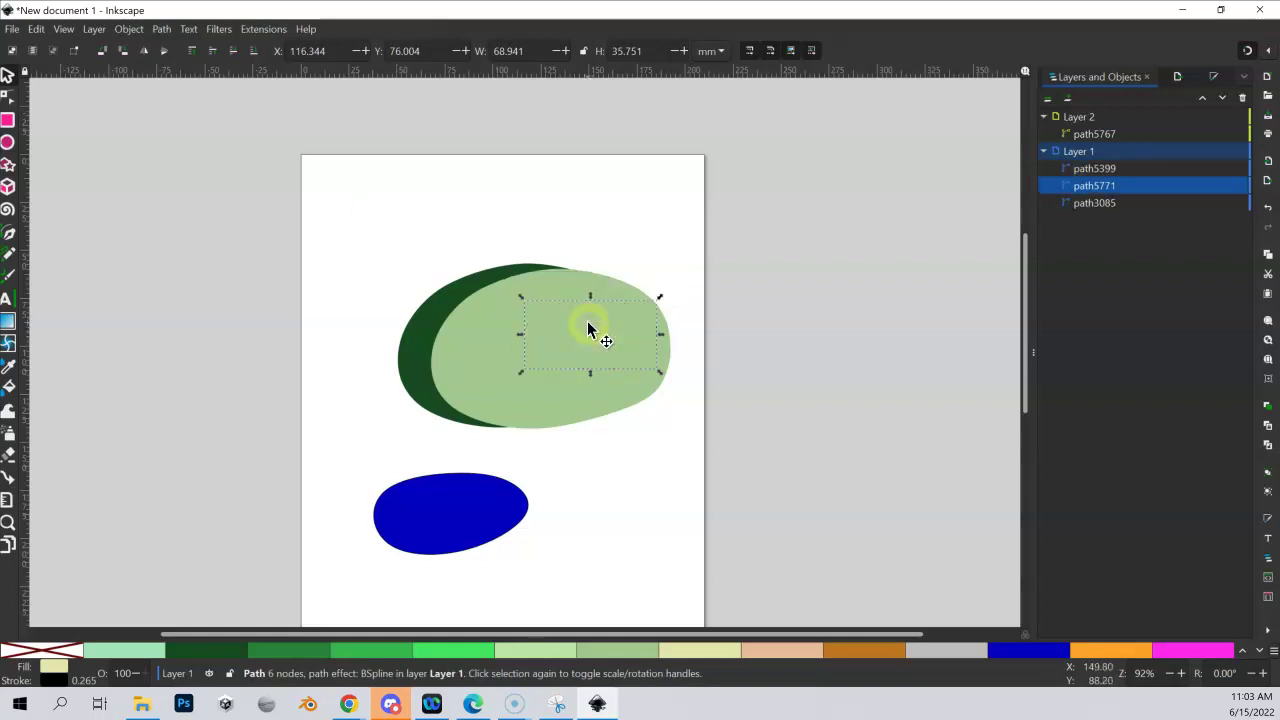
{"action": "key", "text": "Page_Down"}
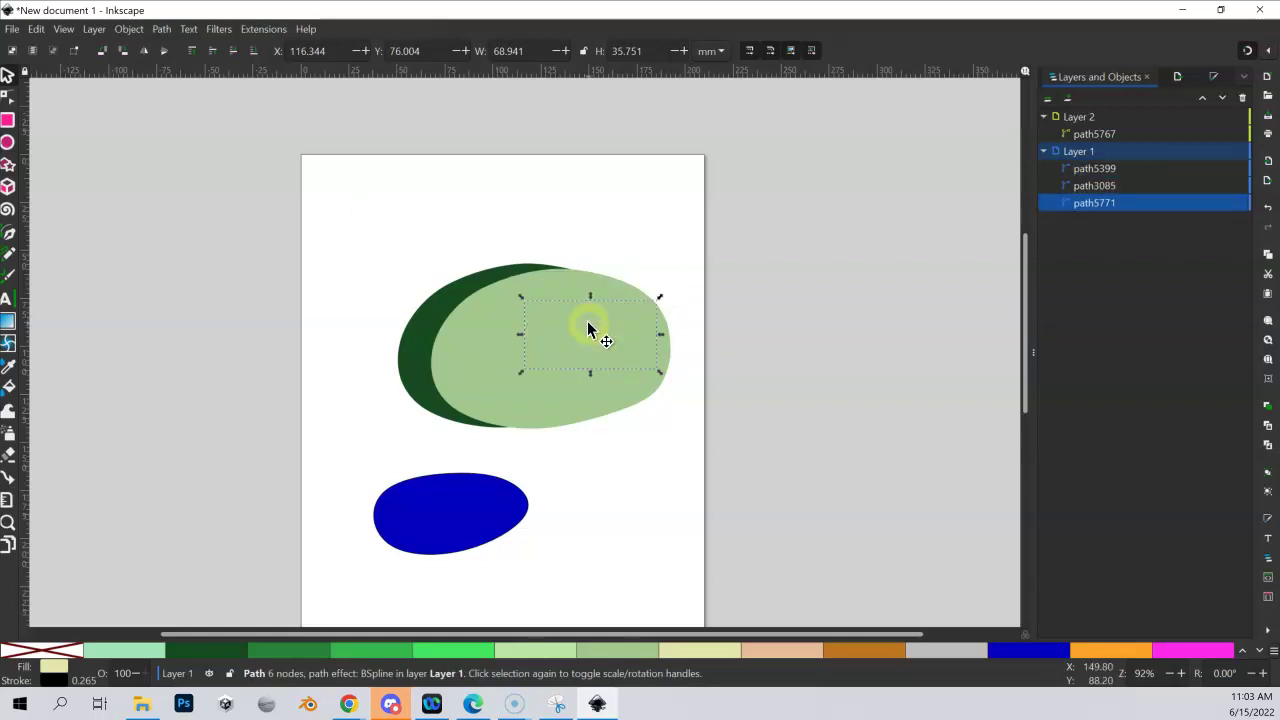
{"action": "key", "text": "Page_Up"}
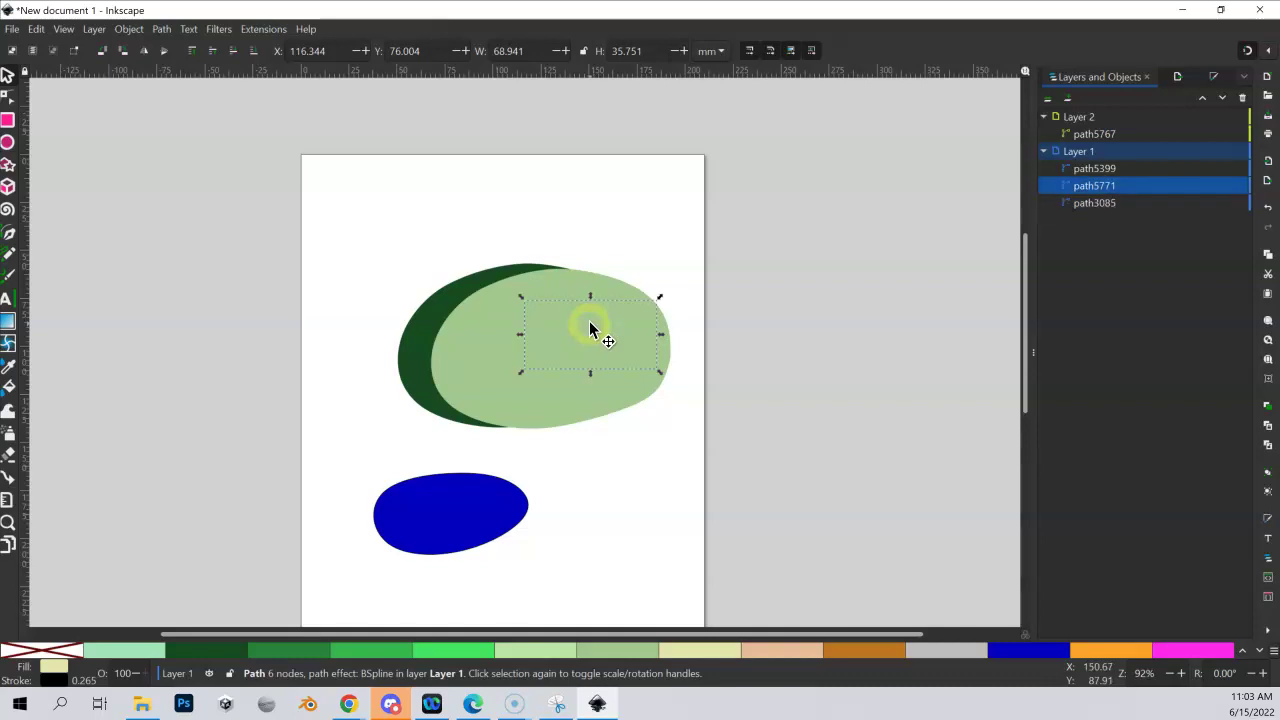
{"action": "key", "text": "Page_Up"}
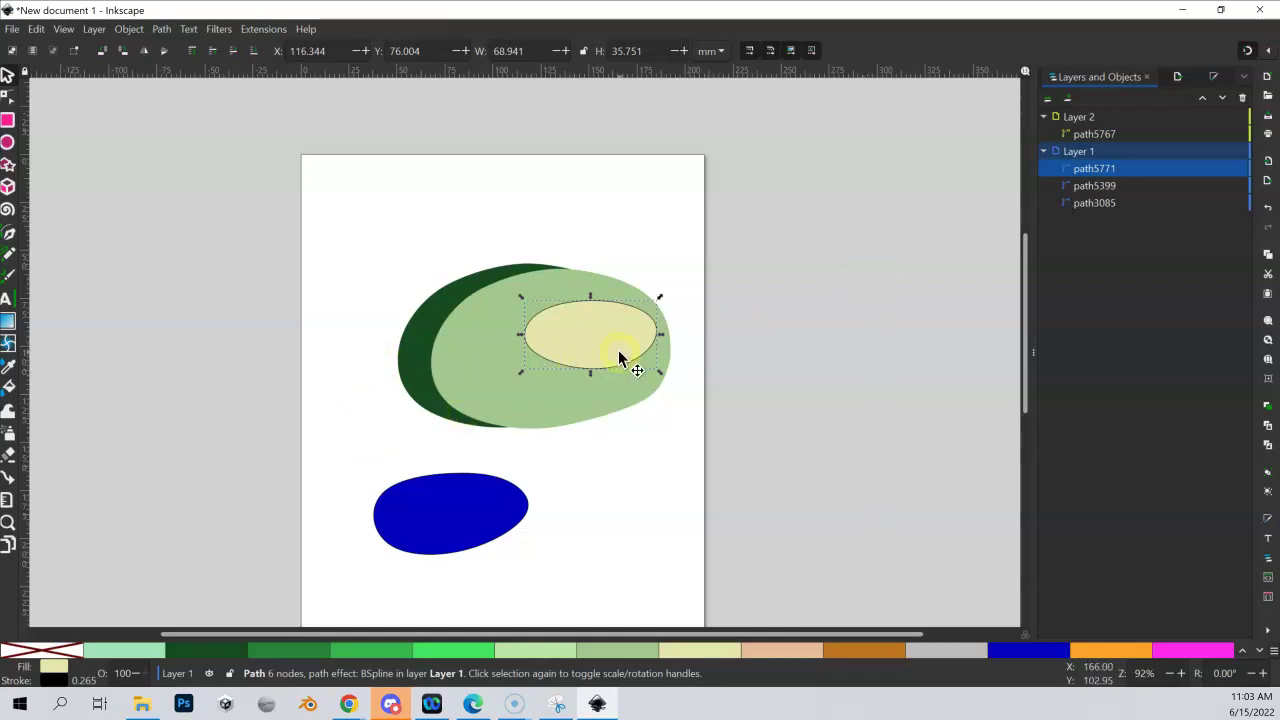
{"action": "mouse_move", "coordinate": [618, 352]}
{"action": "left_mouse_down"}
{"action": "mouse_move", "coordinate": [623, 363]}
{"action": "mouse_move", "coordinate": [607, 352]}
{"action": "left_mouse_up"}
{"action": "mouse_move", "coordinate": [1230, 170]}
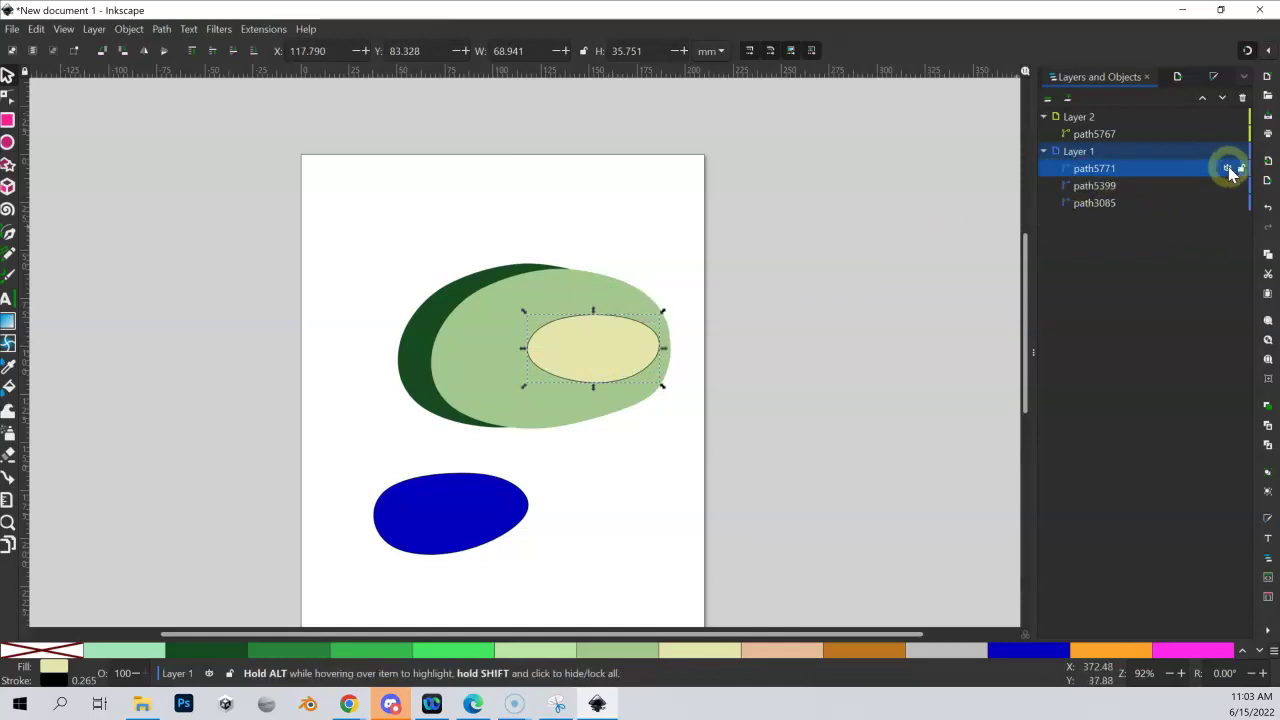
{"action": "left_click", "coordinate": [1229, 169]}
{"action": "left_click", "coordinate": [1229, 169]}
{"action": "left_click", "coordinate": [1229, 169]}
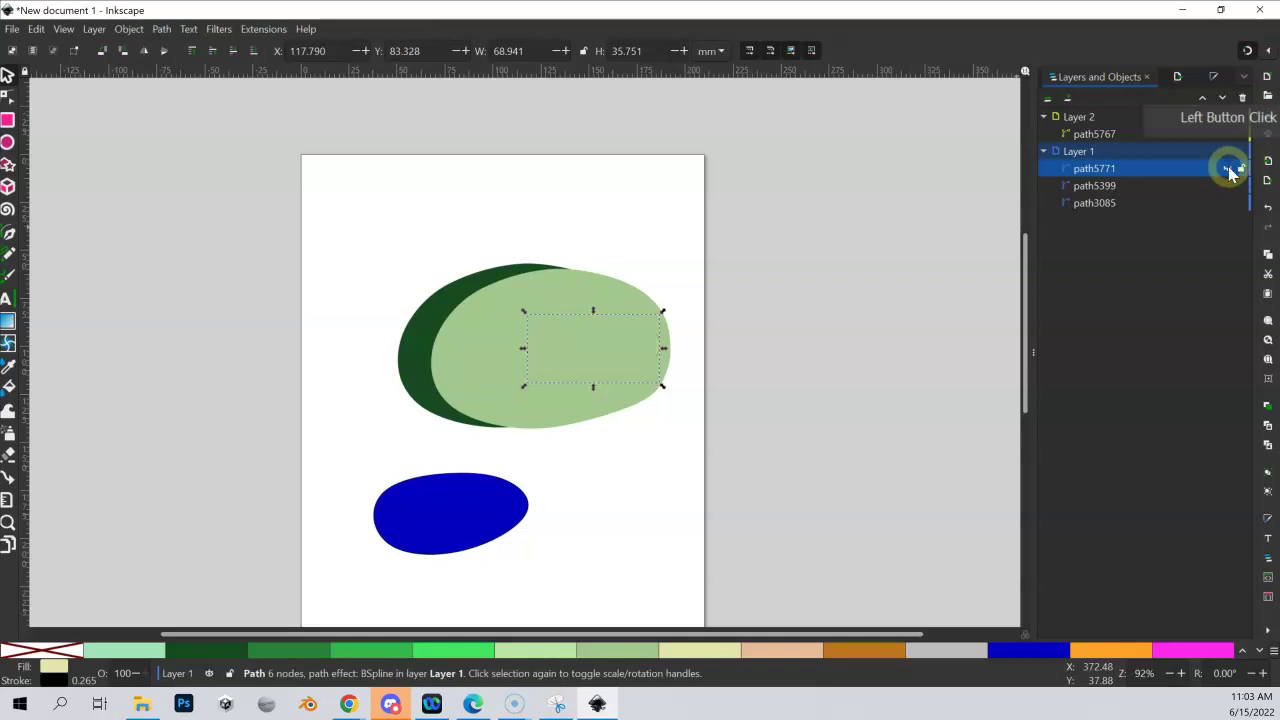
{"action": "left_click", "coordinate": [1229, 169]}
{"action": "left_click", "coordinate": [1229, 169]}
{"action": "left_click", "coordinate": [1229, 169]}
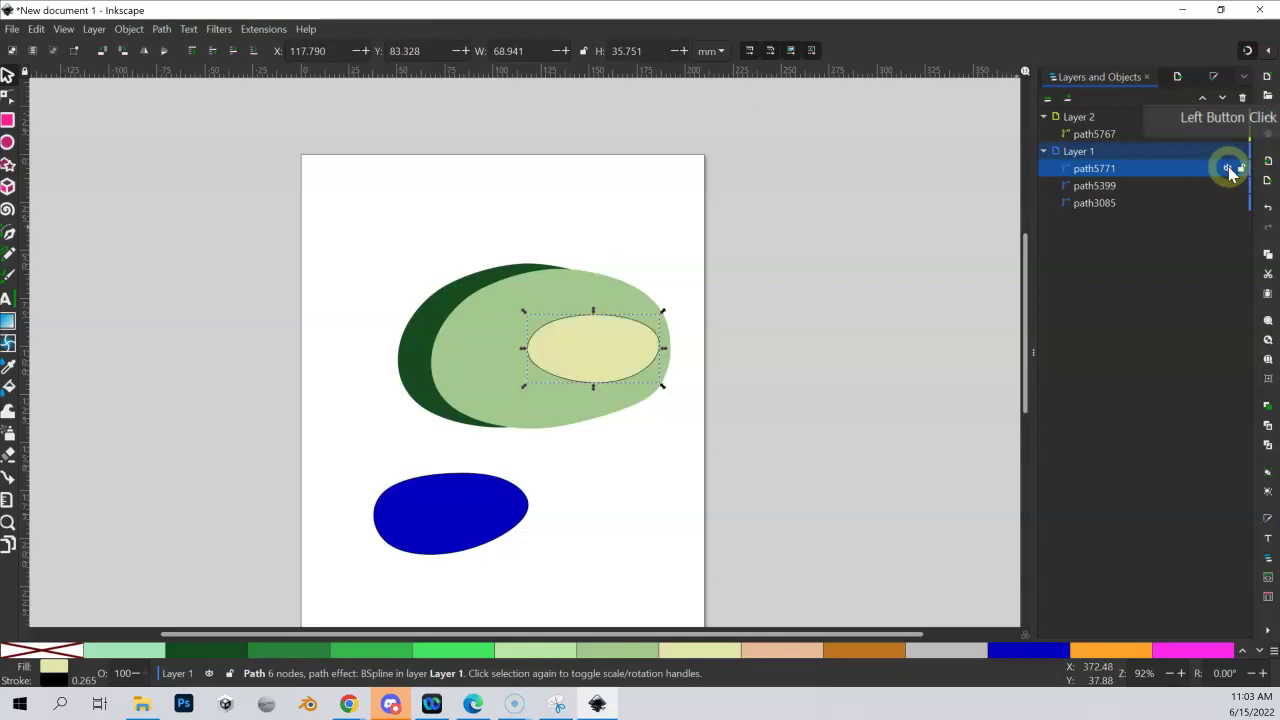
{"action": "left_click", "coordinate": [1229, 169]}
{"action": "left_click", "coordinate": [1229, 169]}
{"action": "left_click", "coordinate": [1229, 154]}
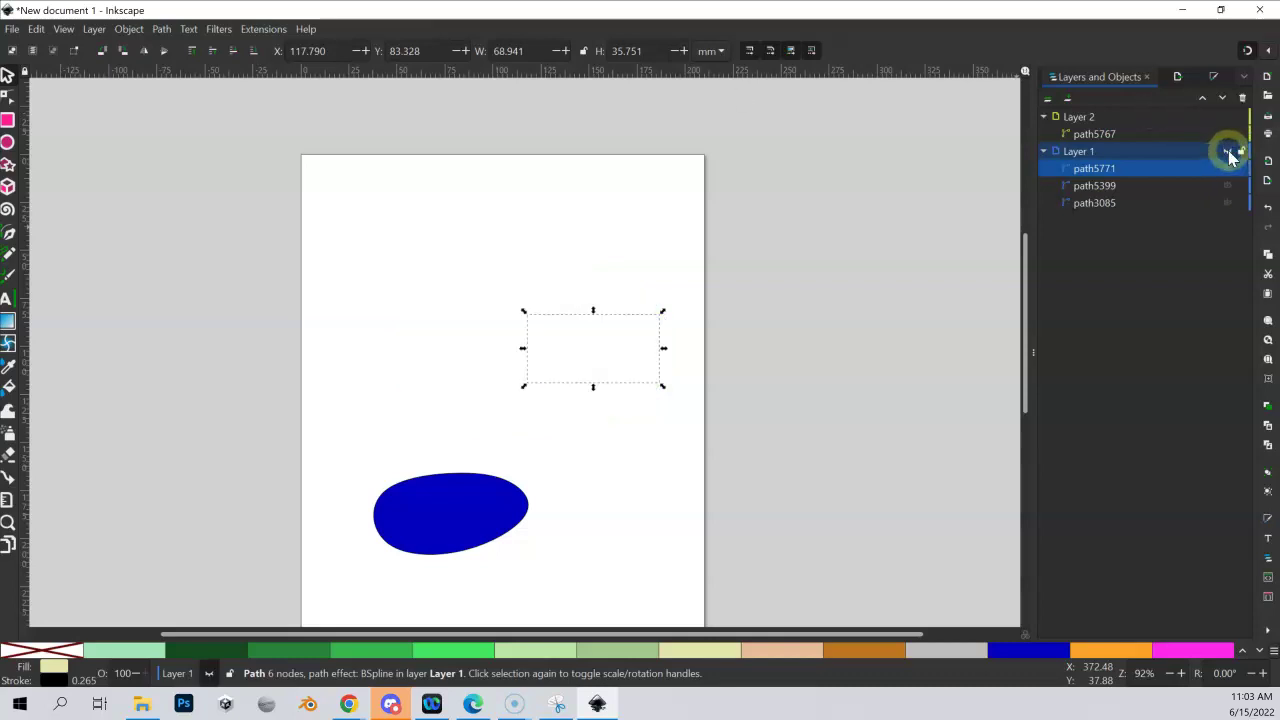
{"action": "left_click", "coordinate": [1229, 154]}
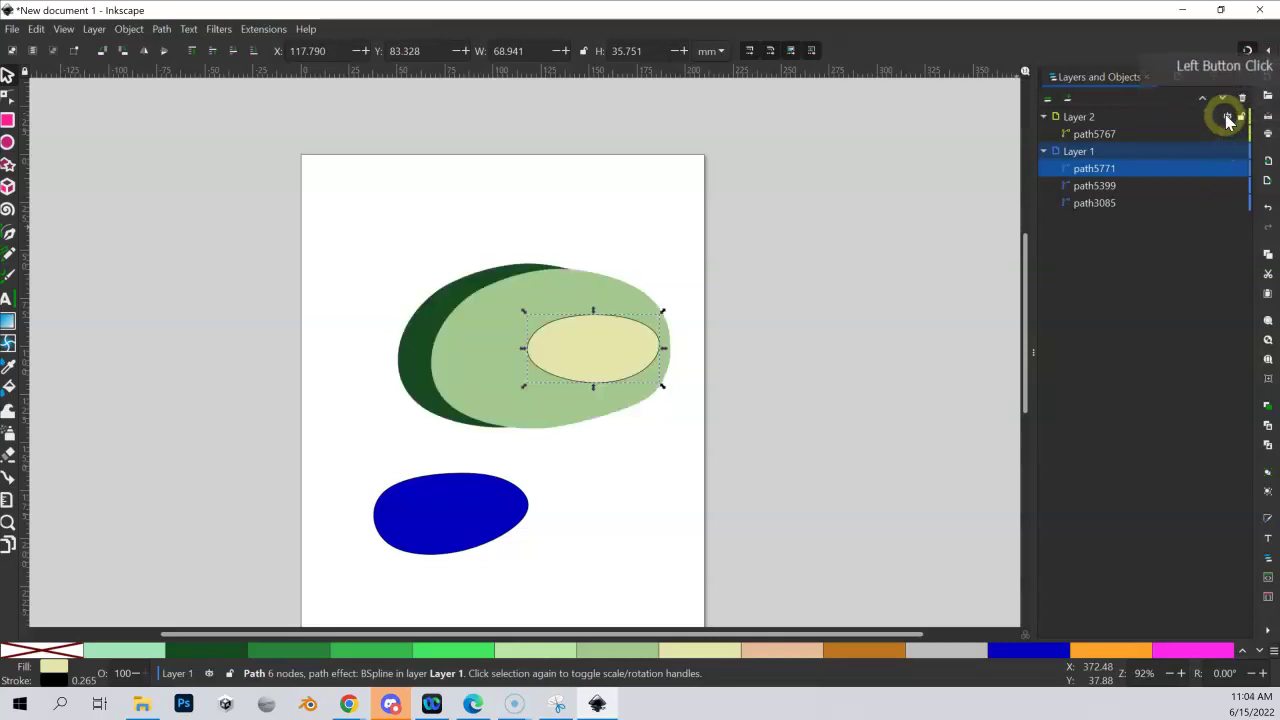
{"action": "left_click", "coordinate": [1228, 117]}
{"action": "left_click", "coordinate": [1228, 117]}
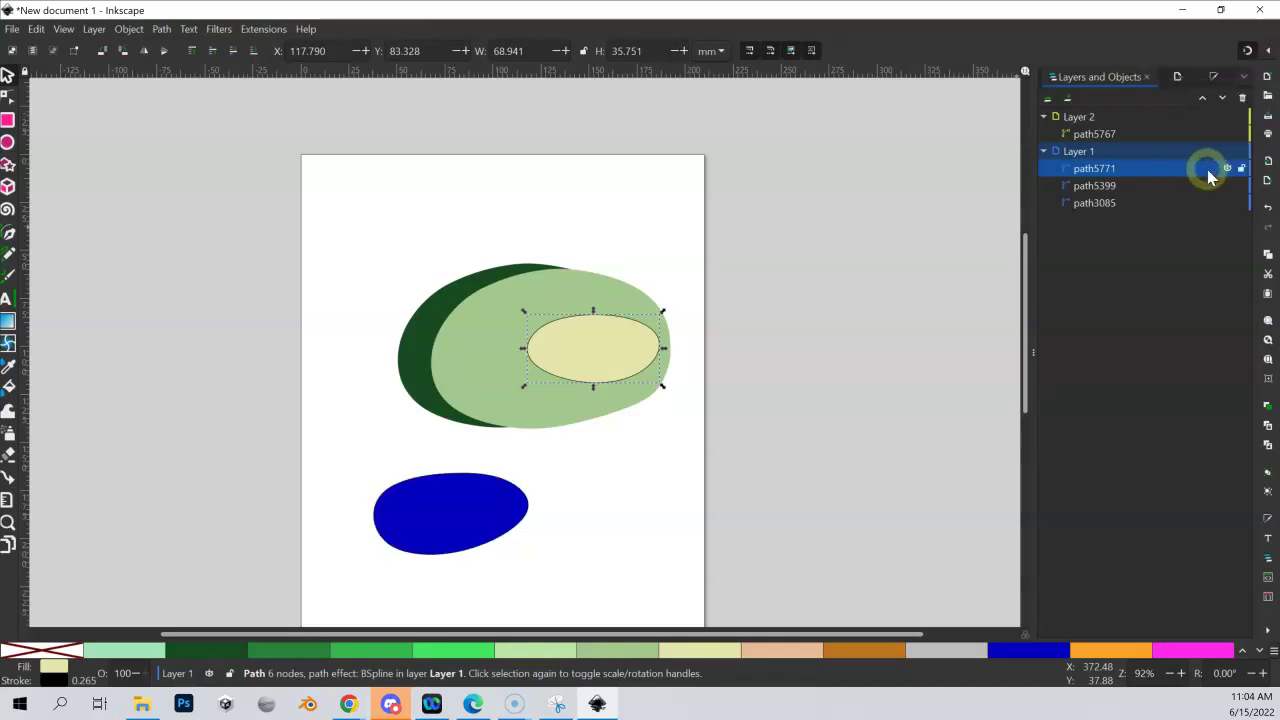
Lock Layer 1 and confirm its green shapes can no longer be selected or moved.
{"action": "left_click", "coordinate": [1148, 155]}
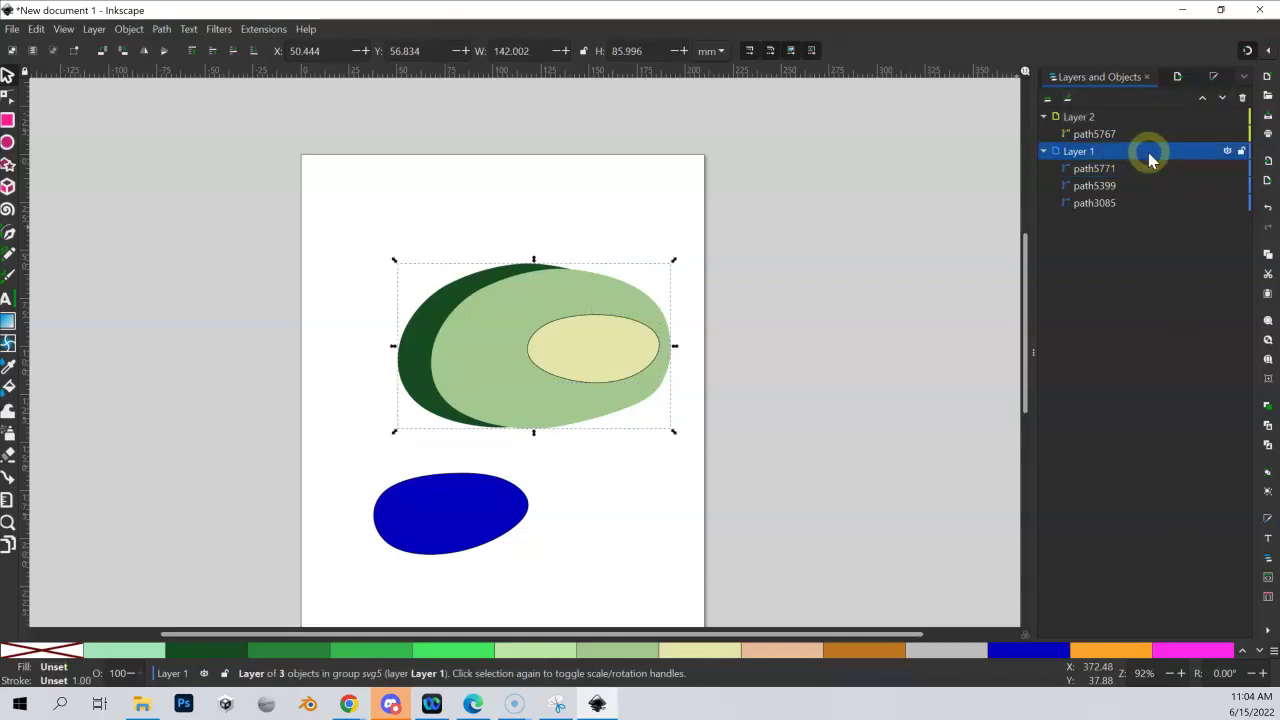
{"action": "left_click", "coordinate": [1241, 151]}
{"action": "left_click", "coordinate": [543, 337]}
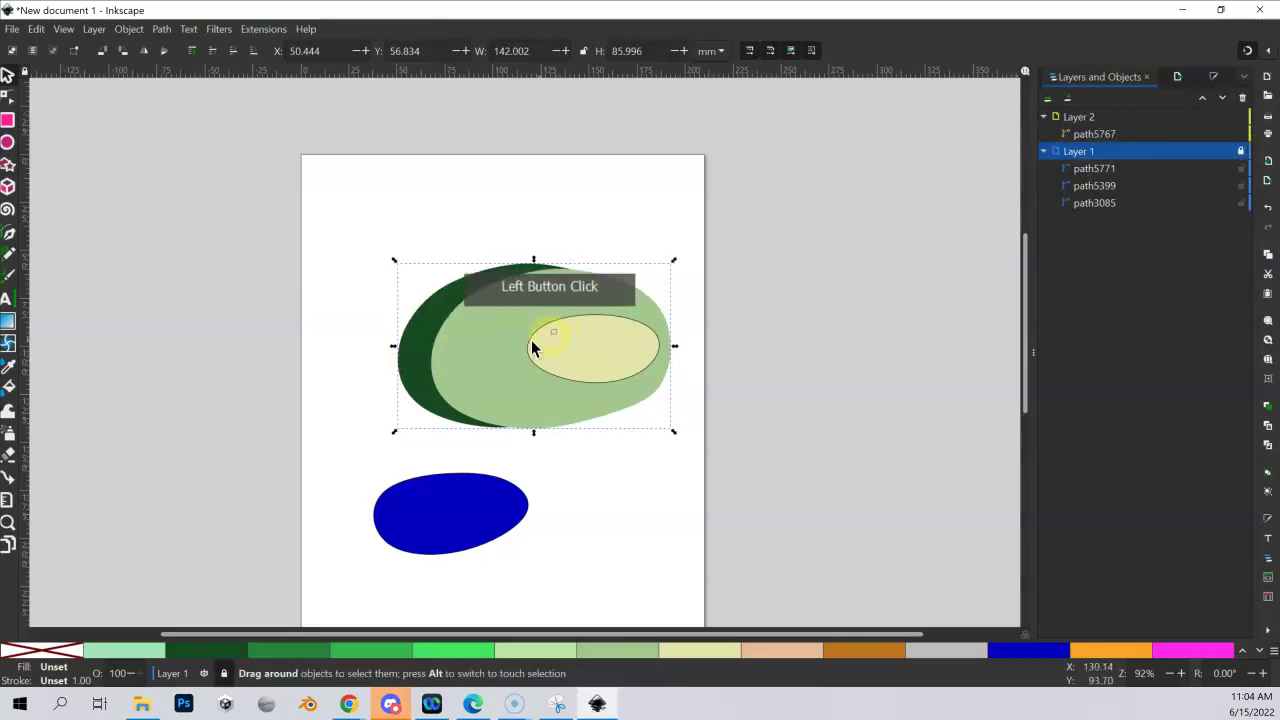
{"action": "left_click_drag", "start_coordinate": [443, 371], "coordinate": [563, 334]}
{"action": "left_click", "coordinate": [444, 297]}
{"action": "left_click", "coordinate": [967, 207]}
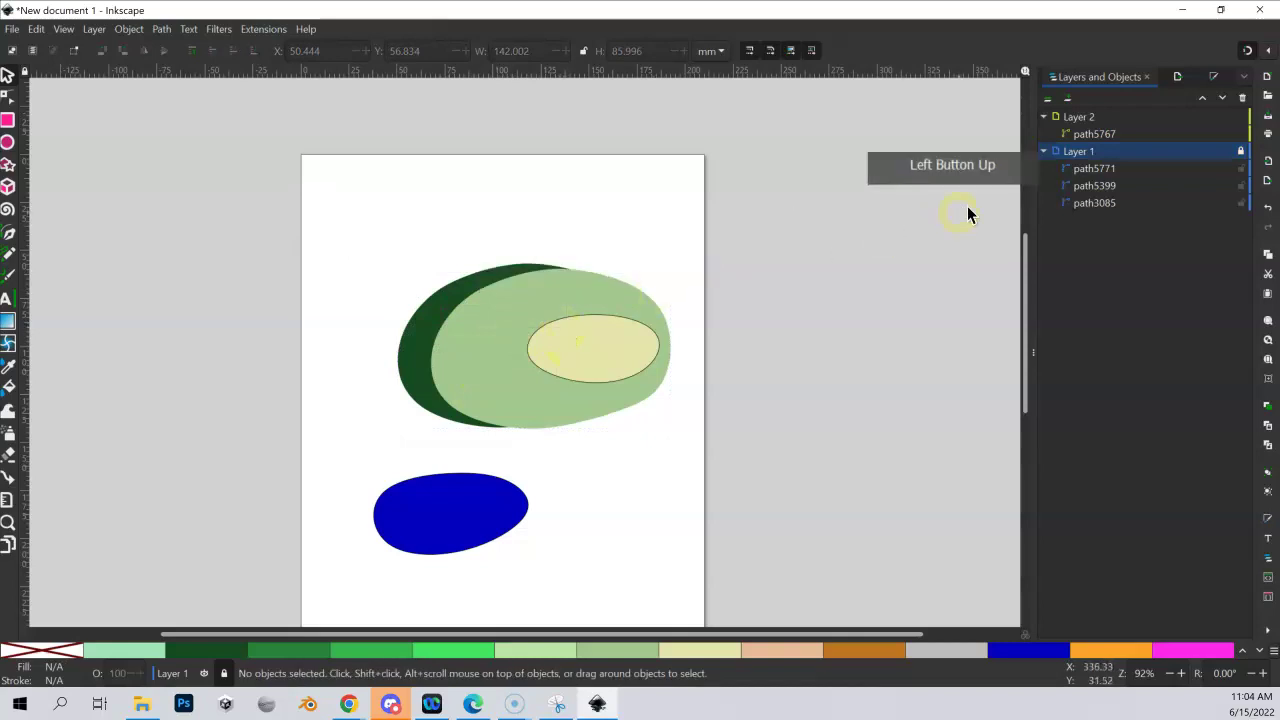
Make Layer 1 current and try drawing on it with the Pen tool.
{"action": "left_click", "coordinate": [1078, 152]}
{"action": "left_click", "coordinate": [12, 240]}
{"action": "left_click", "coordinate": [517, 488]}
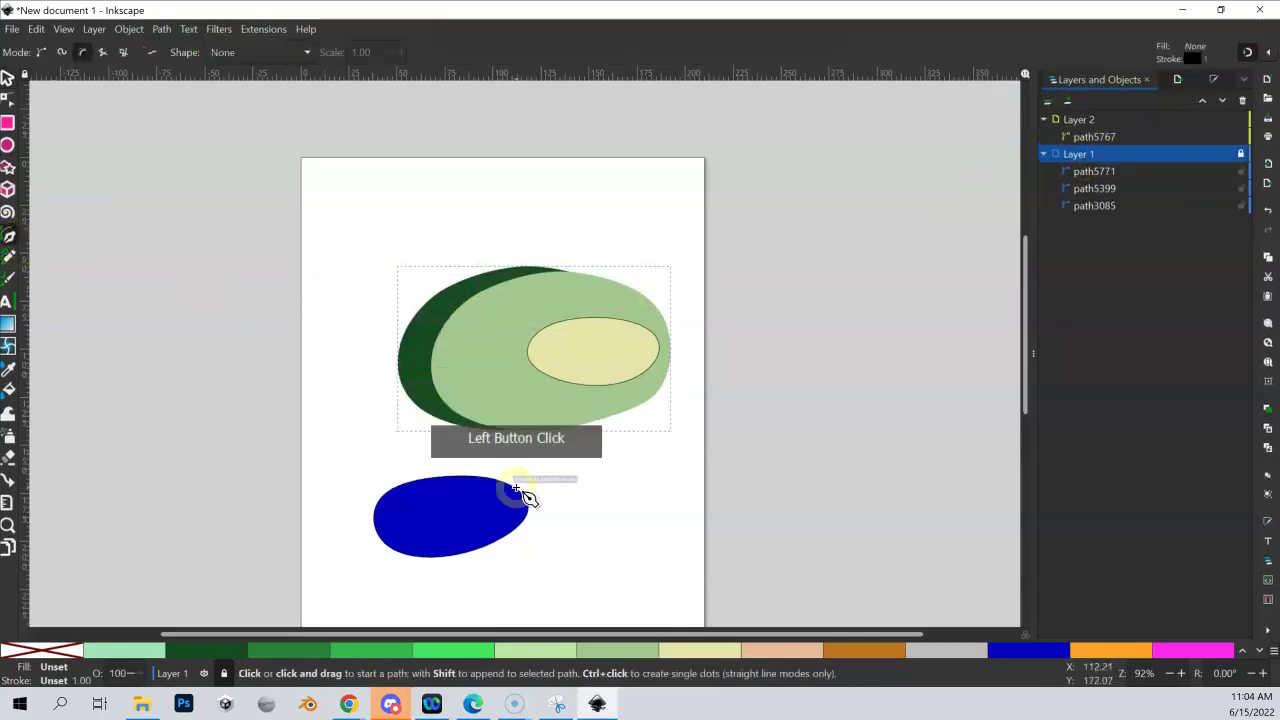
{"action": "left_click", "coordinate": [600, 471]}
{"action": "left_click", "coordinate": [543, 419]}
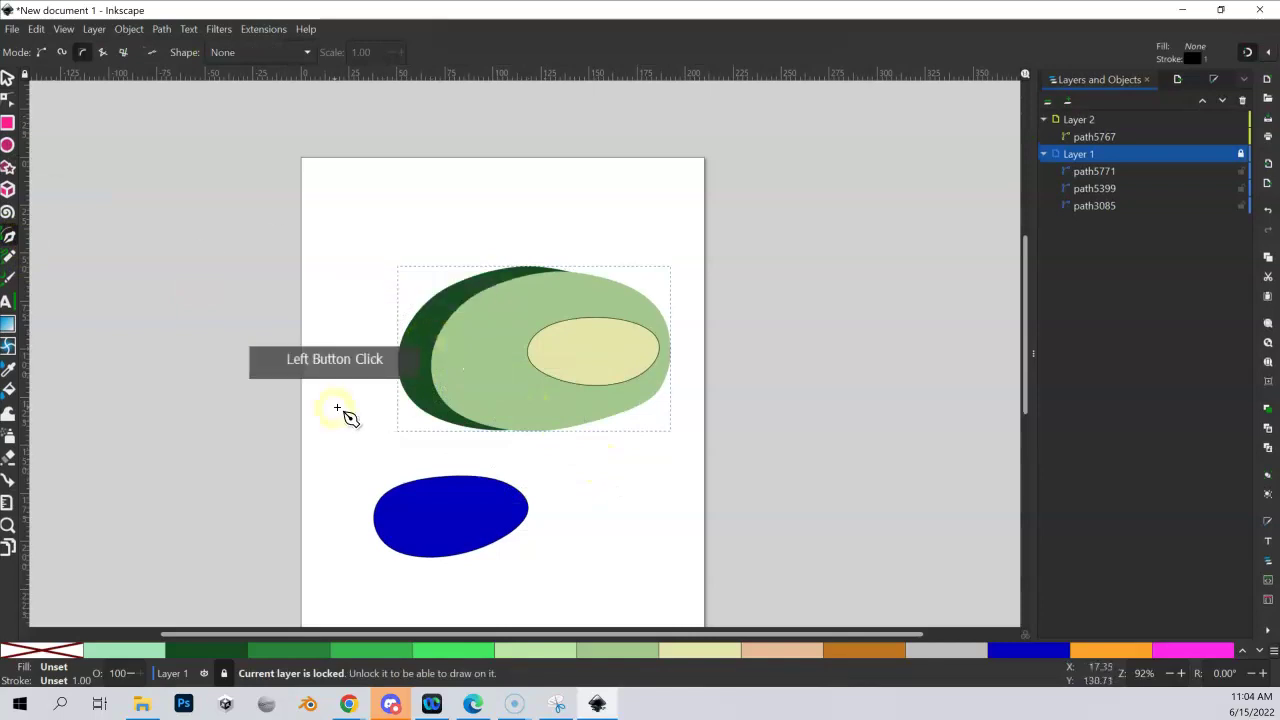
Reselect Layer 1 and attempt a multi-point pen path, confirming the lock blocks drawing.
{"action": "left_click", "coordinate": [1084, 222]}
{"action": "left_click", "coordinate": [1077, 155]}
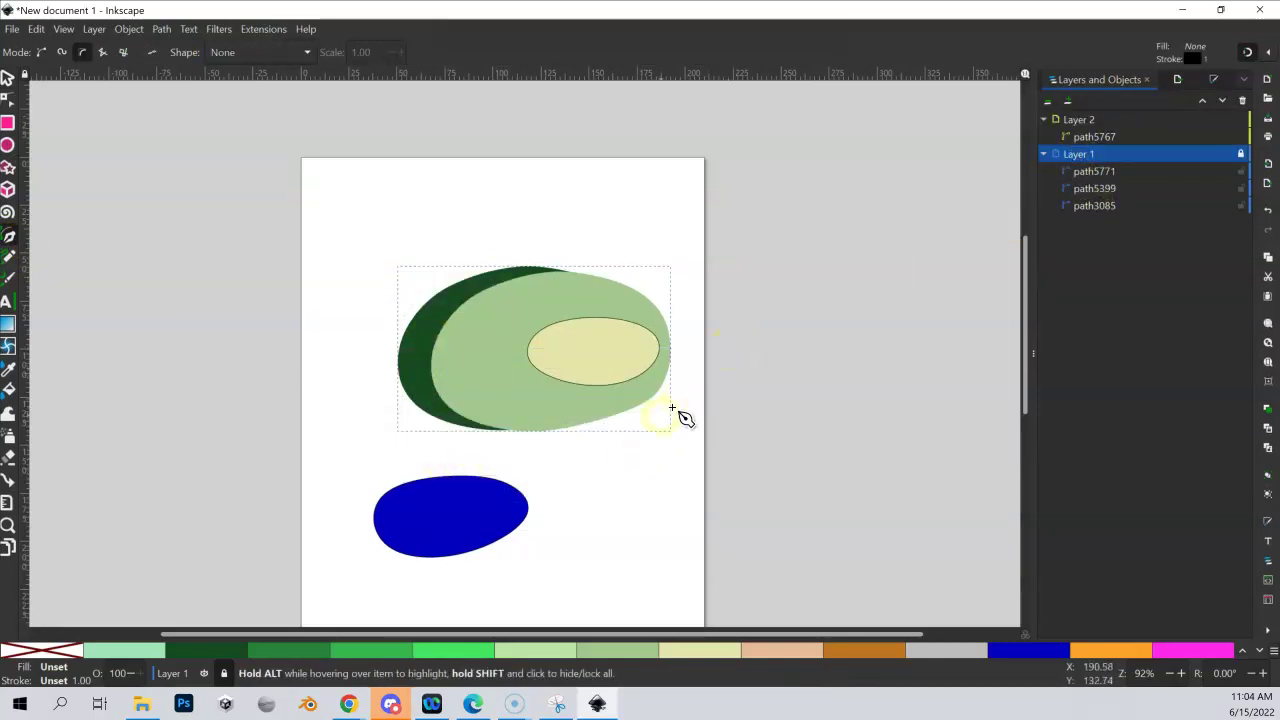
{"action": "left_click", "coordinate": [580, 423]}
{"action": "left_click", "coordinate": [575, 241]}
{"action": "left_click", "coordinate": [418, 265]}
{"action": "left_click", "coordinate": [374, 374]}
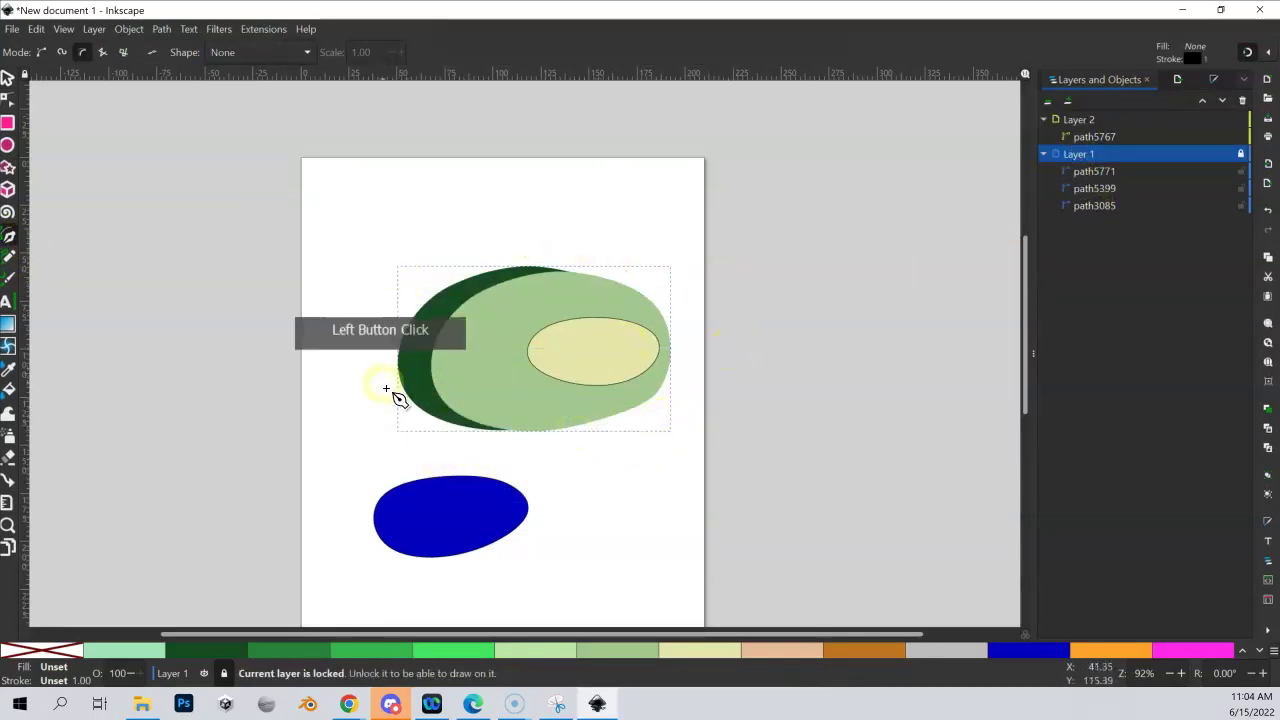
{"action": "left_click", "coordinate": [590, 468]}
{"action": "left_click", "coordinate": [666, 300]}
{"action": "left_click", "coordinate": [612, 238]}
{"action": "left_click", "coordinate": [476, 242]}
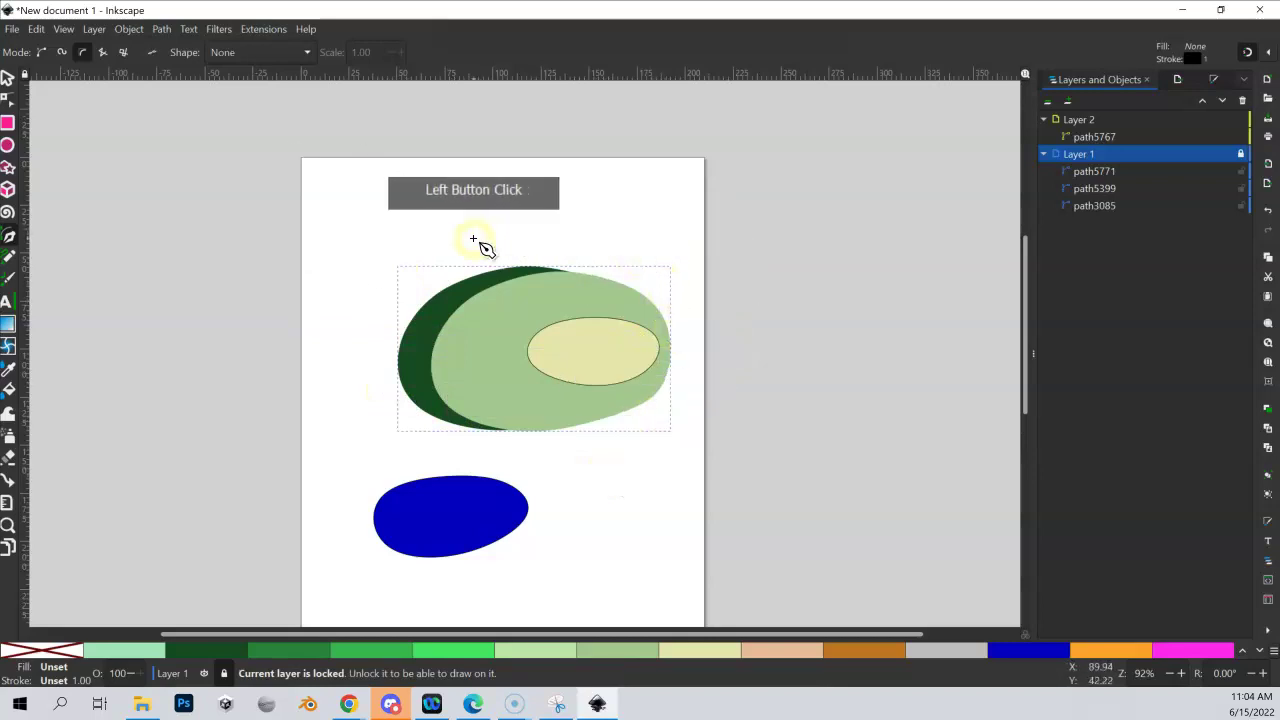
{"action": "left_click", "coordinate": [388, 276]}
{"action": "left_click", "coordinate": [355, 320]}
{"action": "left_click", "coordinate": [966, 252]}
Hide and show Layer 1, then unlock it.
{"action": "left_click", "coordinate": [1217, 157]}
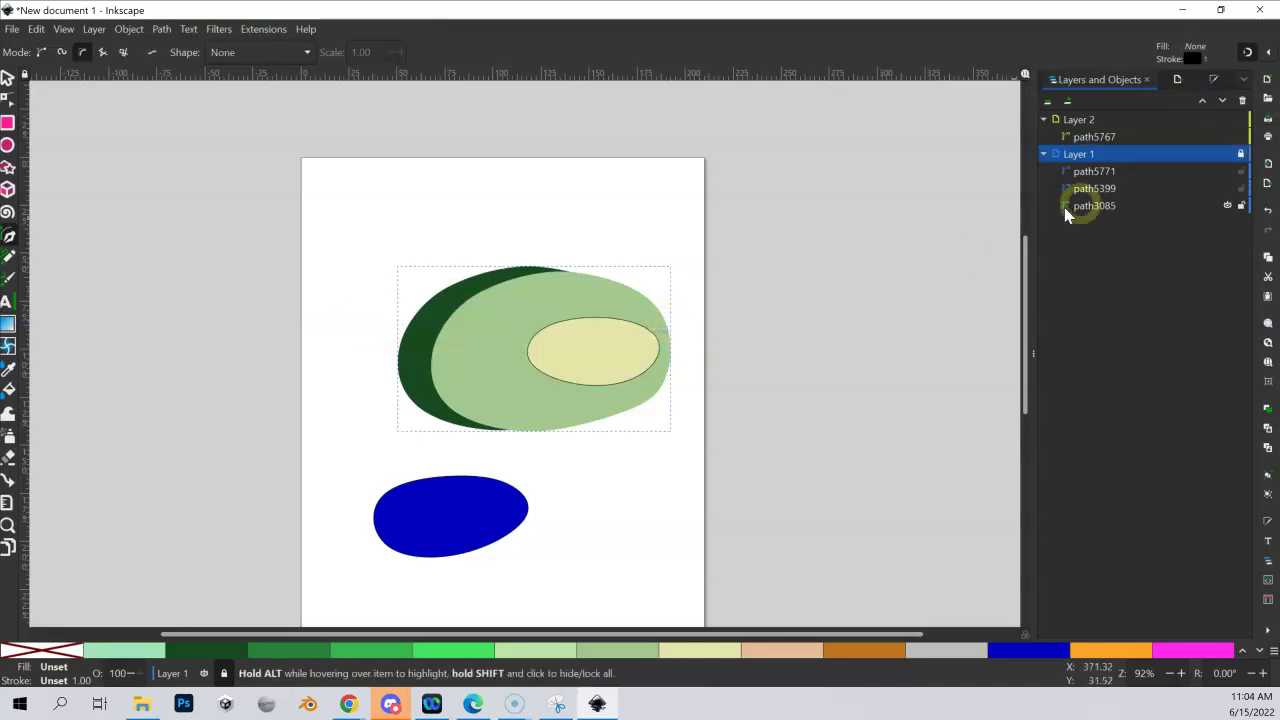
{"action": "left_click", "coordinate": [1228, 156]}
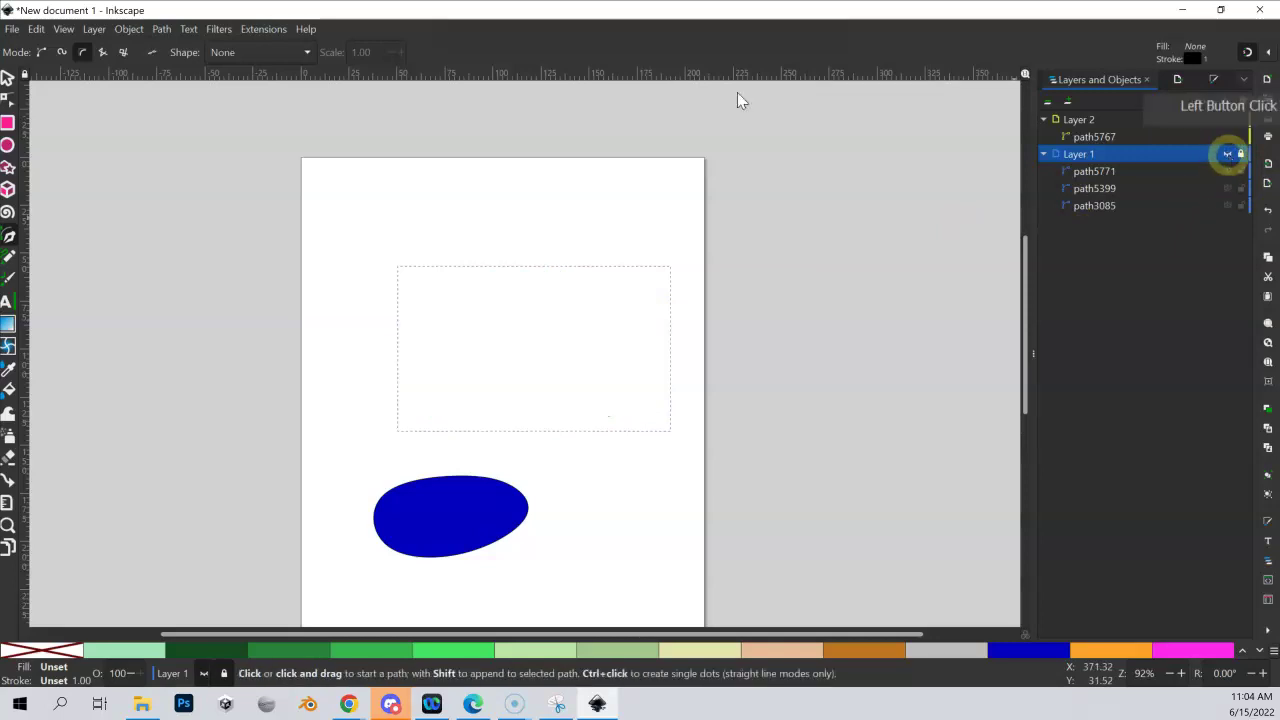
{"action": "left_click", "coordinate": [1228, 155]}
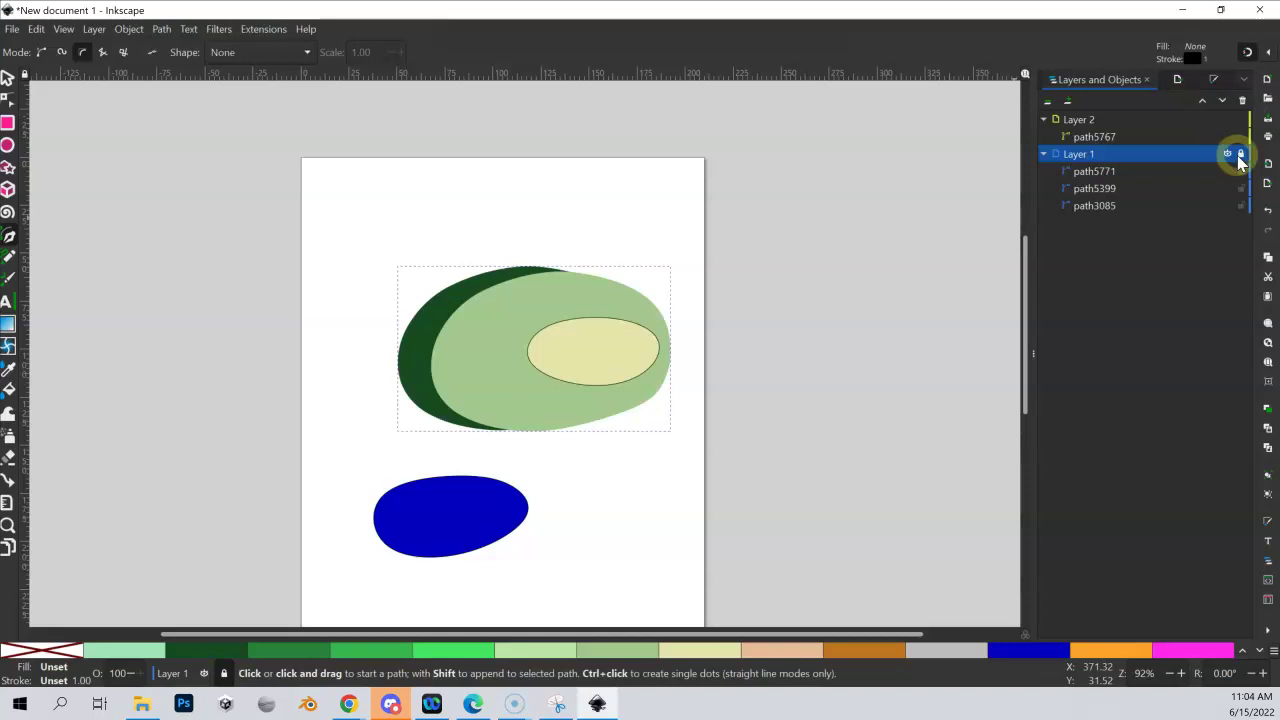
{"action": "left_click", "coordinate": [1241, 157]}
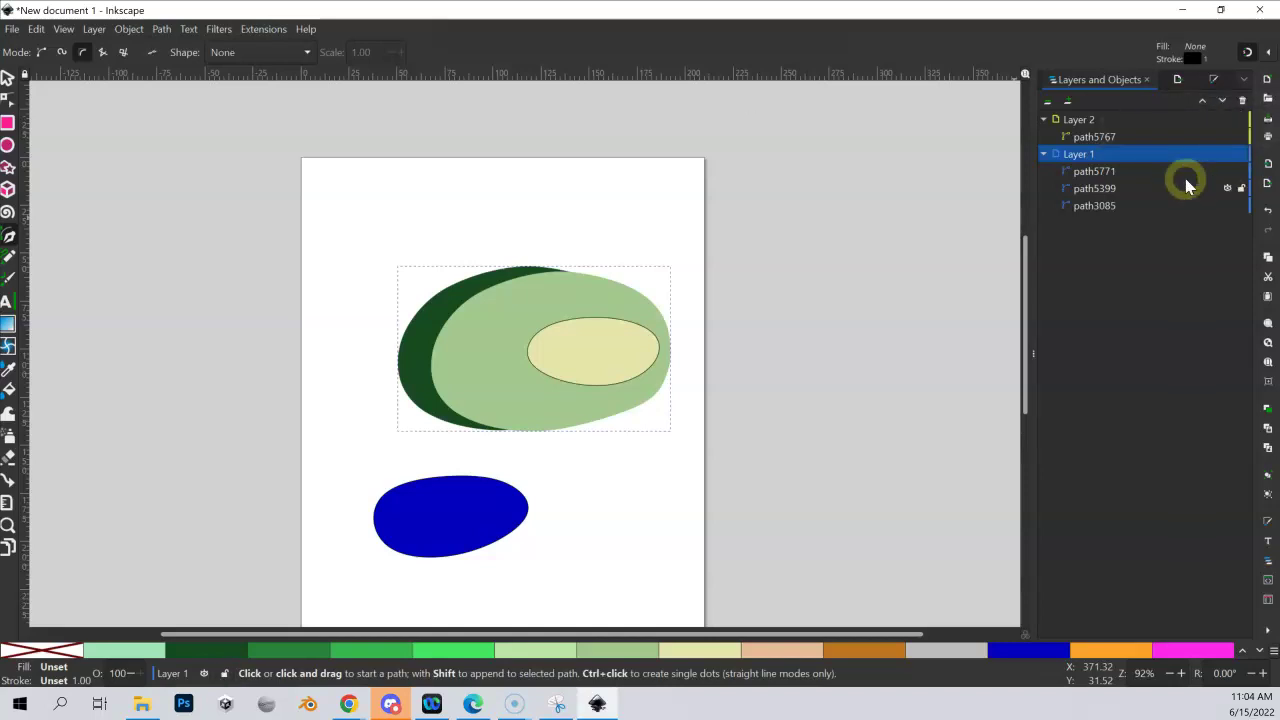